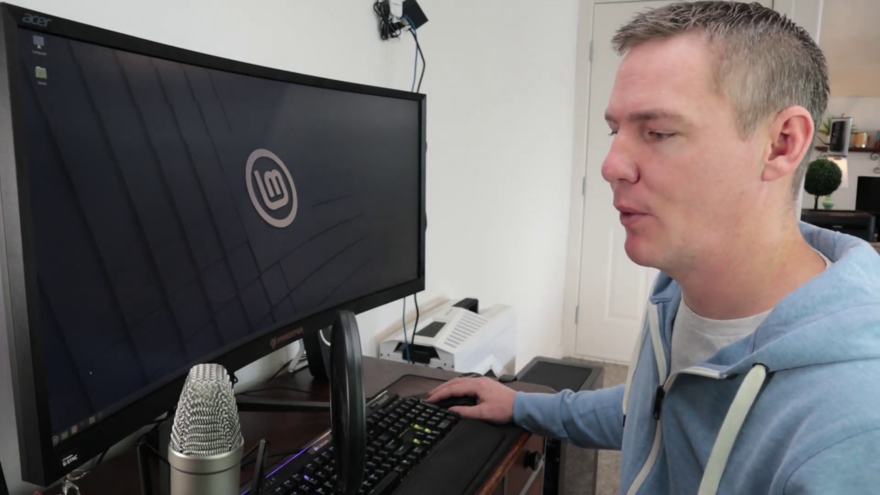
- Bring up the Mint applications menu with the Super key to find Update Manager
{"action": "key", "text": "super"}
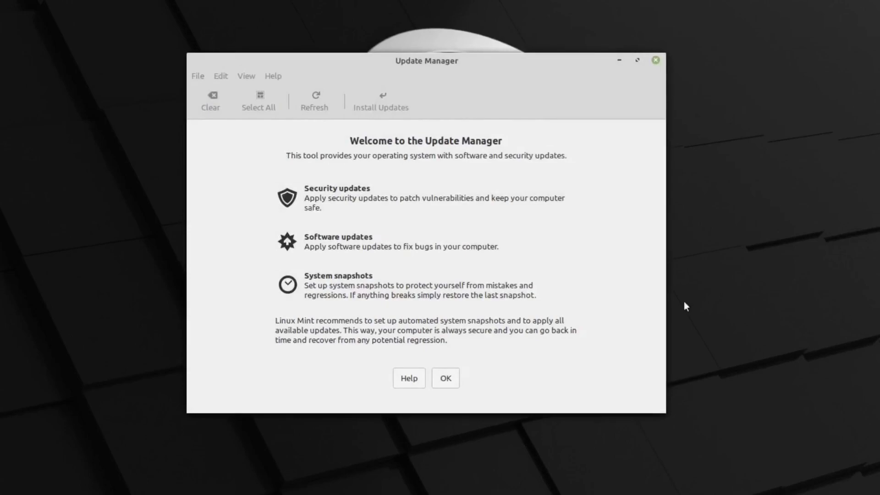
- Dismiss the welcome screen, refresh, and authorise applying the new Update Manager version
{"action": "left_click", "coordinate": [444, 378]}
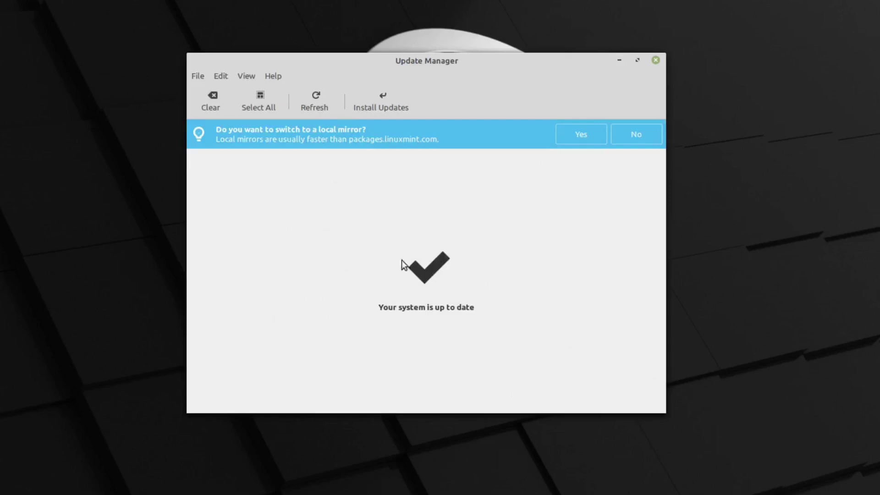
{"action": "left_click", "coordinate": [317, 108]}
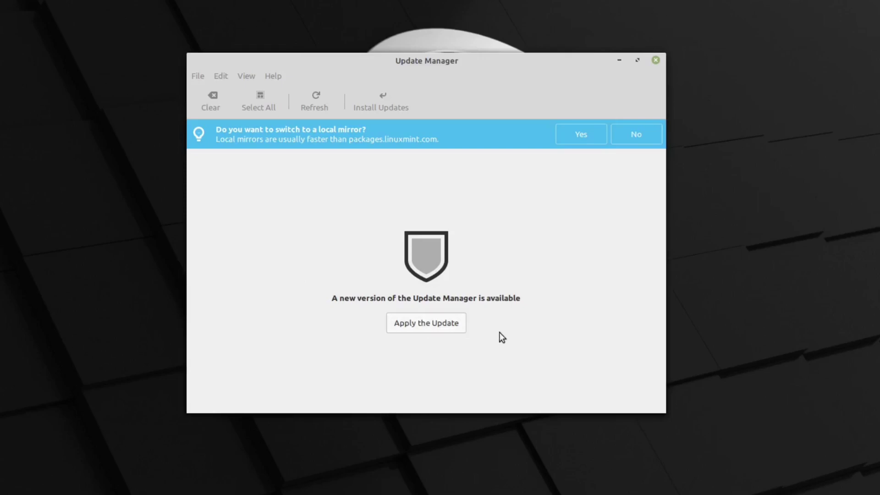
{"action": "left_click", "coordinate": [445, 325]}
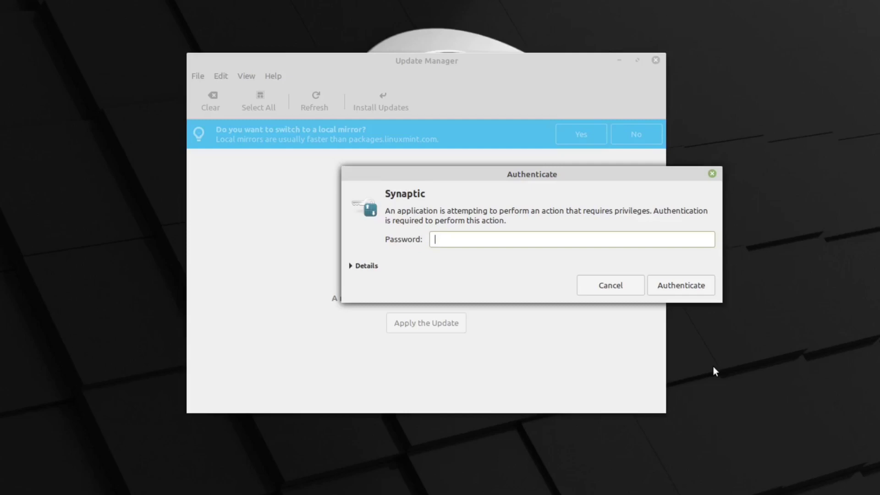
{"action": "type", "text": "password"}
{"action": "left_click", "coordinate": [693, 289]}
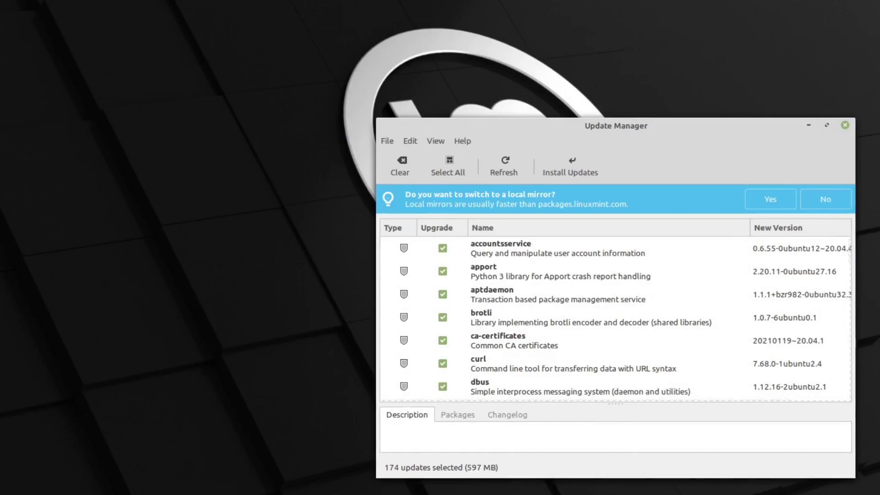
{"action": "scroll", "coordinate": [523, 281], "scroll_direction": "down", "scroll_amount": 4}
{"action": "scroll", "coordinate": [523, 281], "scroll_direction": "down", "scroll_amount": 2}
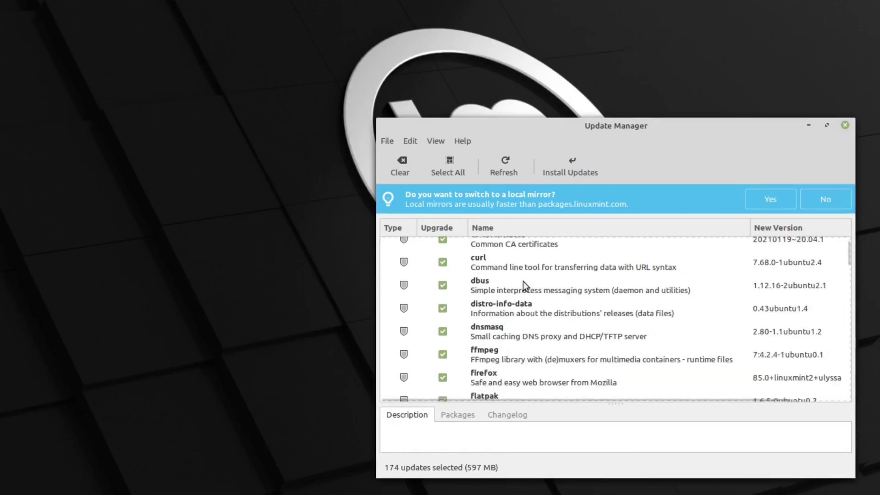
{"action": "scroll", "coordinate": [523, 281], "scroll_direction": "down", "scroll_amount": 3}
{"action": "scroll", "coordinate": [523, 282], "scroll_direction": "down", "scroll_amount": 3}
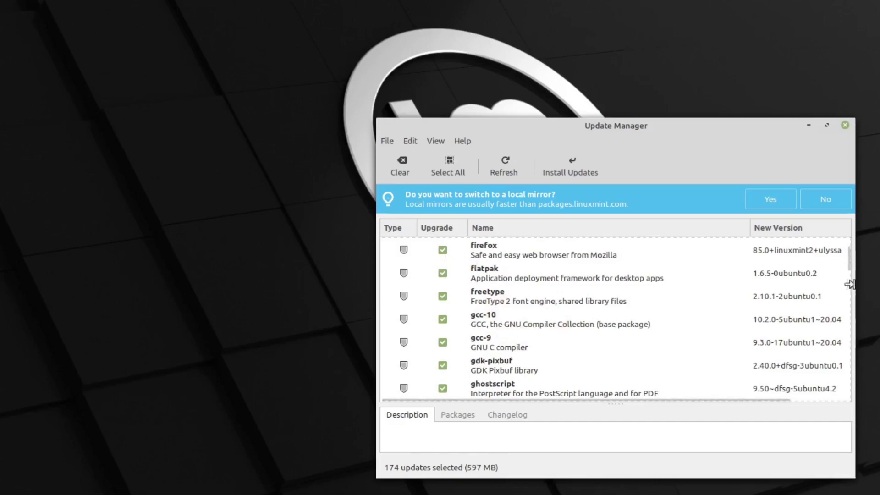
{"action": "left_click_drag", "start_coordinate": [850, 258], "coordinate": [845, 340]}
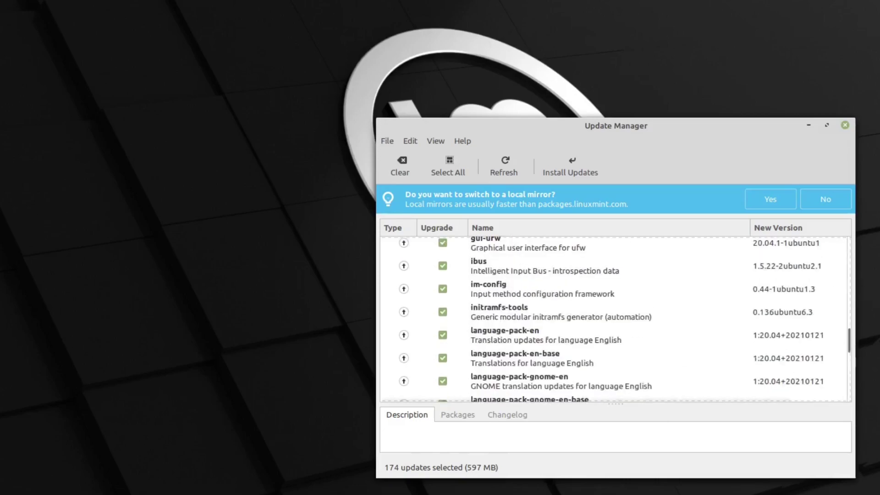
- Start installing the 174 updates and accept the additional required packages
{"action": "left_click", "coordinate": [571, 169]}
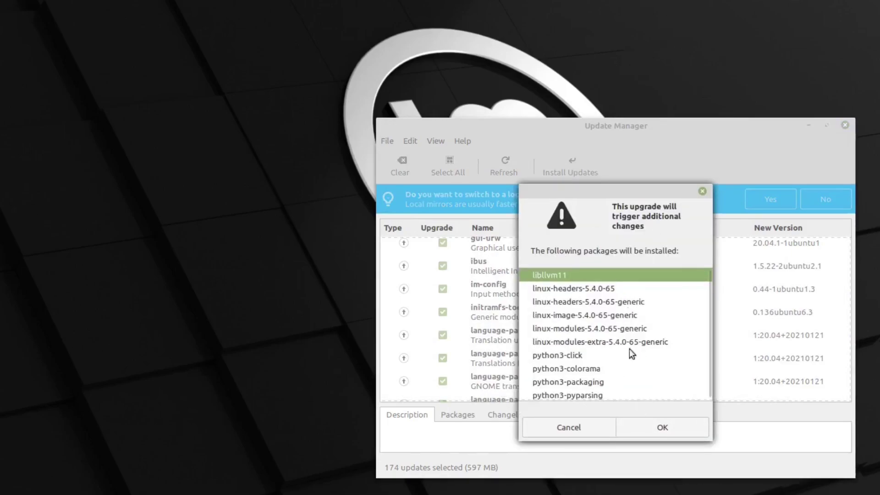
{"action": "left_click", "coordinate": [664, 427]}
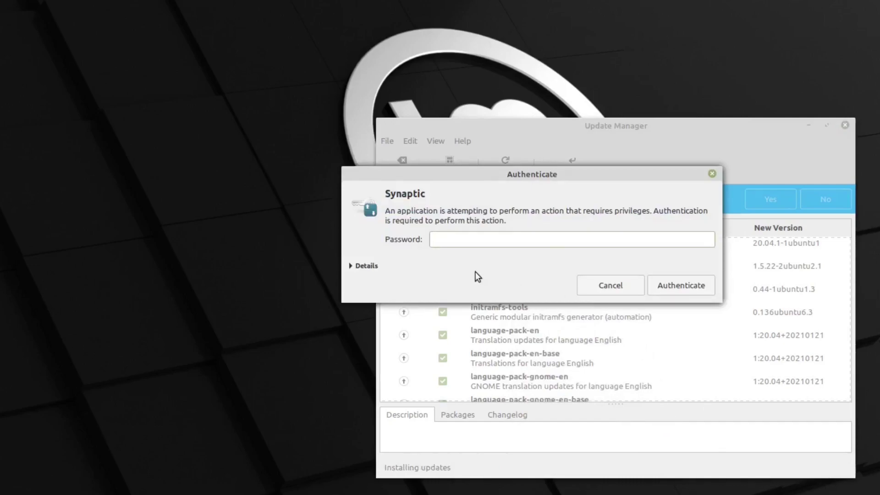
- Submit the password so the update packages start downloading
{"action": "key", "text": "Return"}
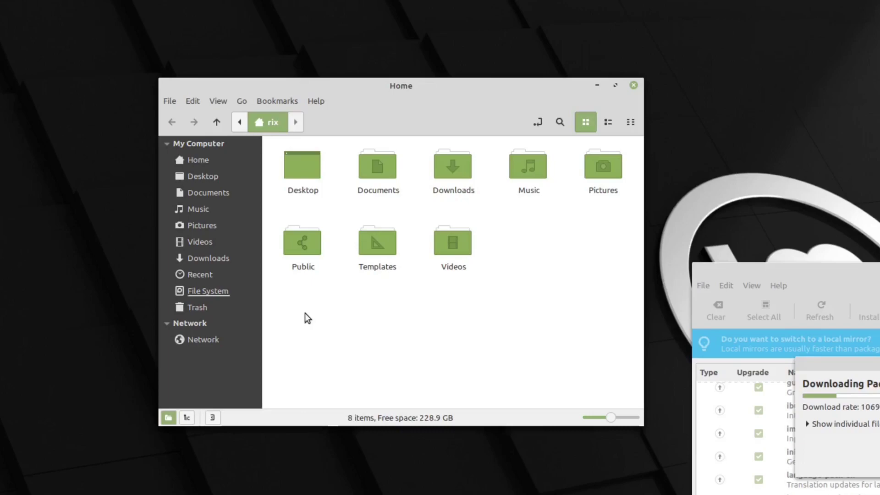
- Browse the Desktop, Documents, Music, Pictures and Videos folders in Nemo
{"action": "left_click", "coordinate": [303, 192]}
{"action": "double_click", "coordinate": [377, 191]}
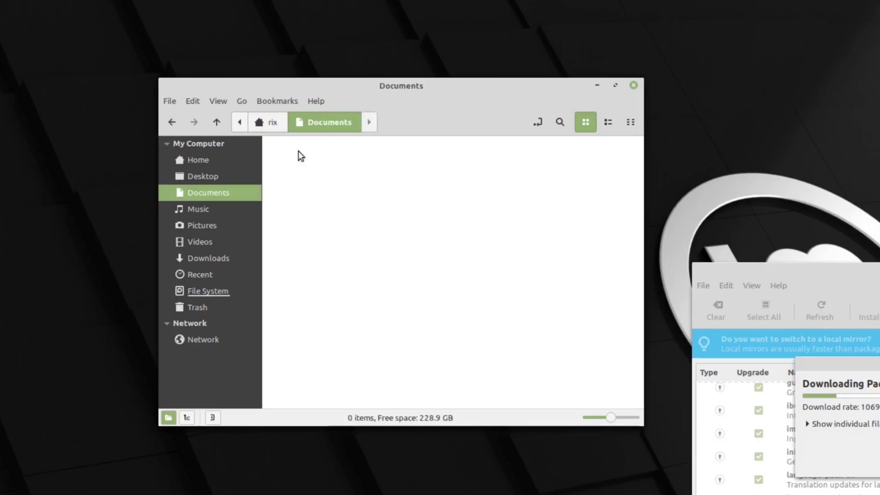
{"action": "left_click", "coordinate": [203, 210]}
{"action": "left_click", "coordinate": [203, 225]}
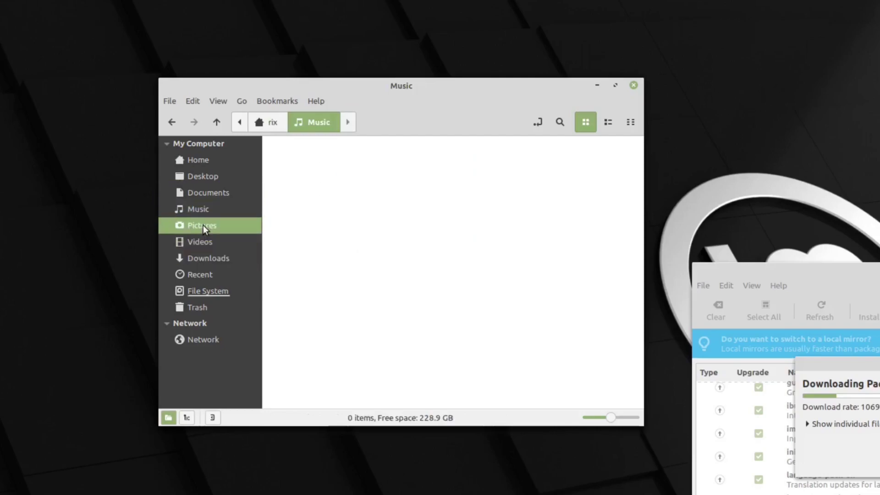
{"action": "left_click", "coordinate": [204, 244]}
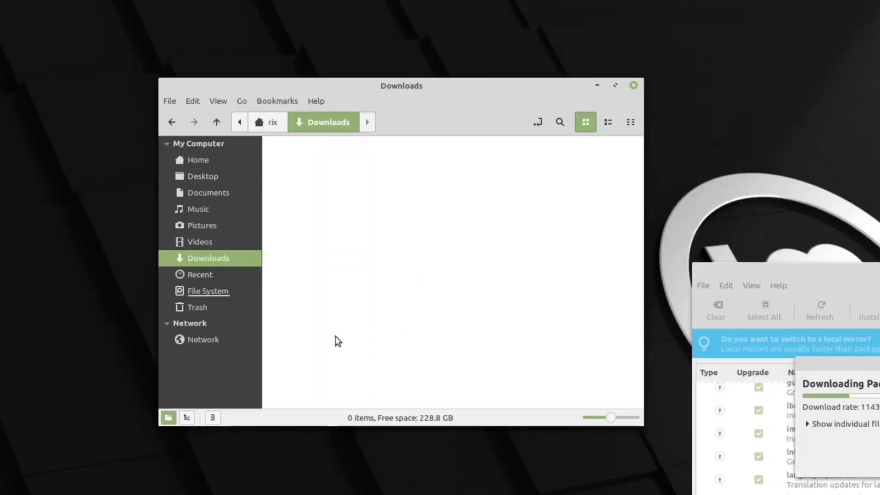
- Set Nemo's Behavior preference to open items with a single click
{"action": "left_click", "coordinate": [194, 103]}
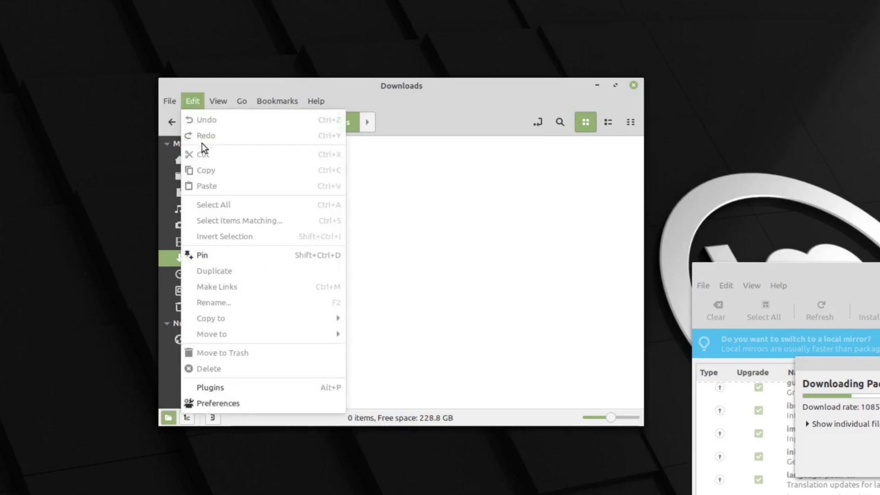
{"action": "left_click", "coordinate": [222, 403]}
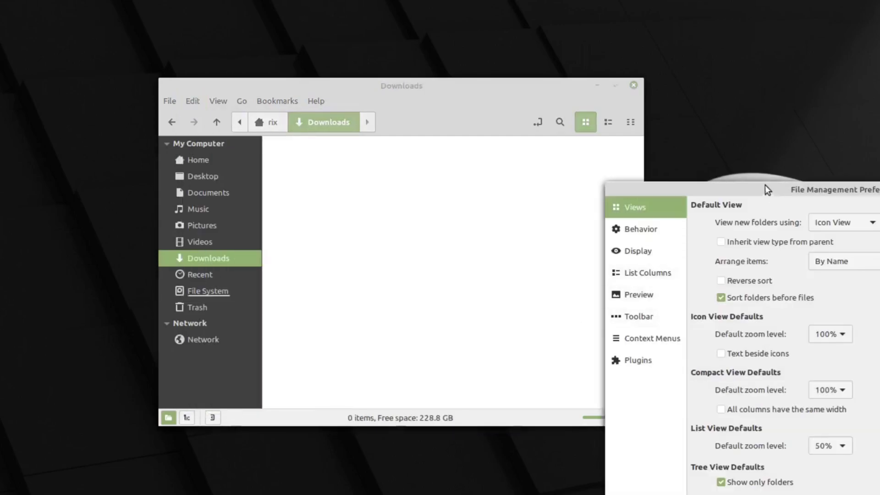
{"action": "left_click", "coordinate": [653, 232]}
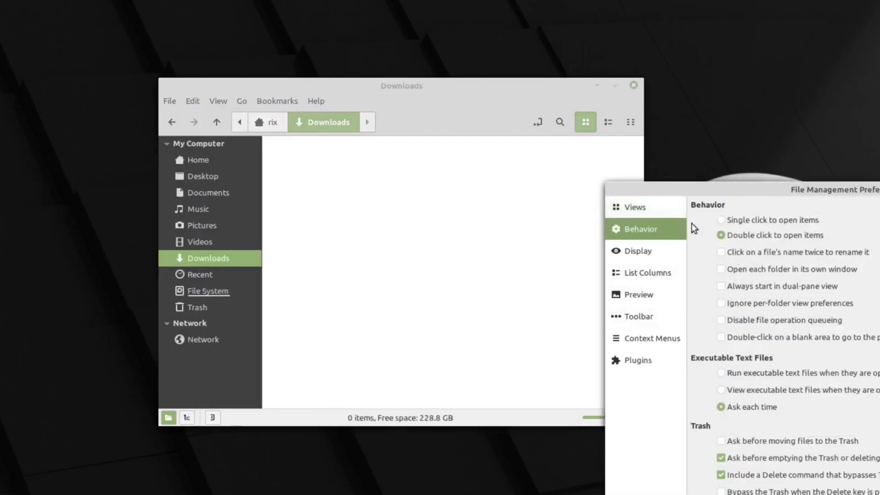
{"action": "left_click", "coordinate": [720, 220]}
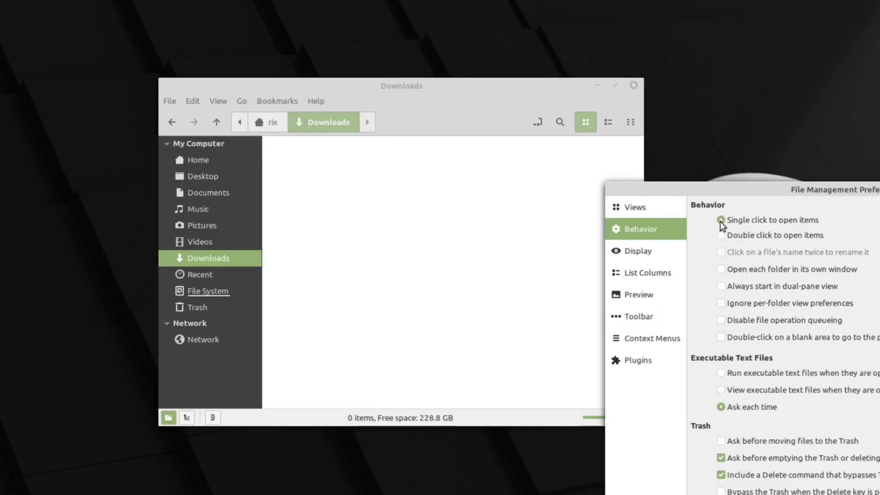
{"action": "key", "text": "Escape"}
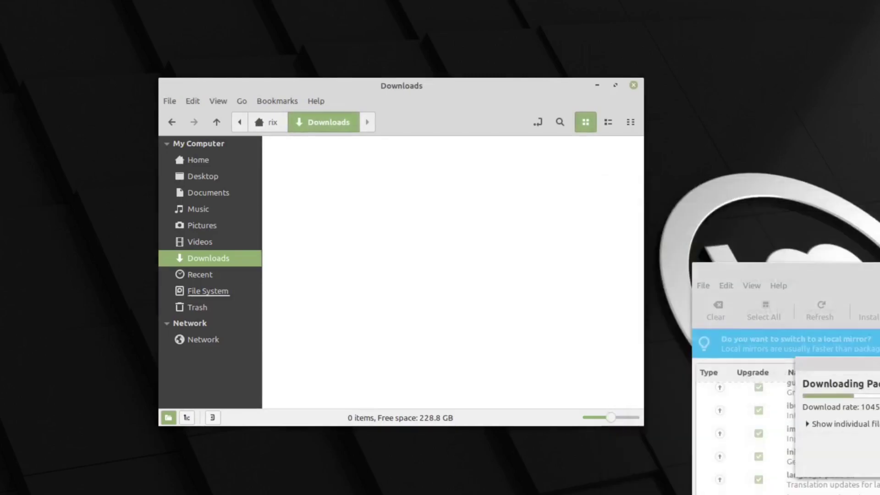
- Close the Downloads window, then reopen Home, visit Downloads and return Home
{"action": "left_click", "coordinate": [633, 87]}
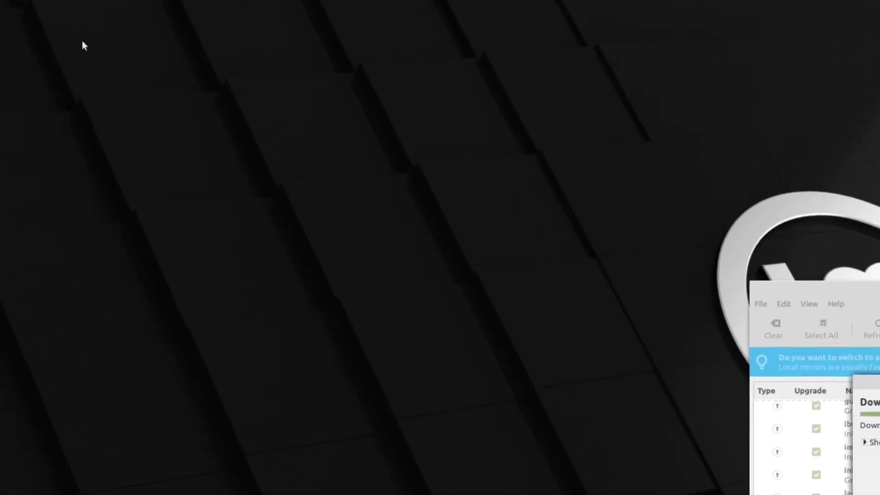
{"action": "left_click", "coordinate": [52, 83]}
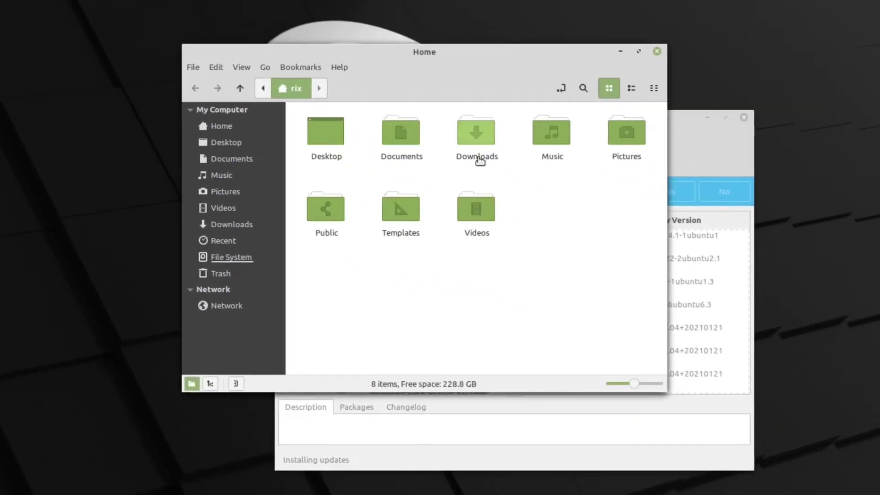
{"action": "double_click", "coordinate": [476, 137]}
{"action": "left_click", "coordinate": [240, 88]}
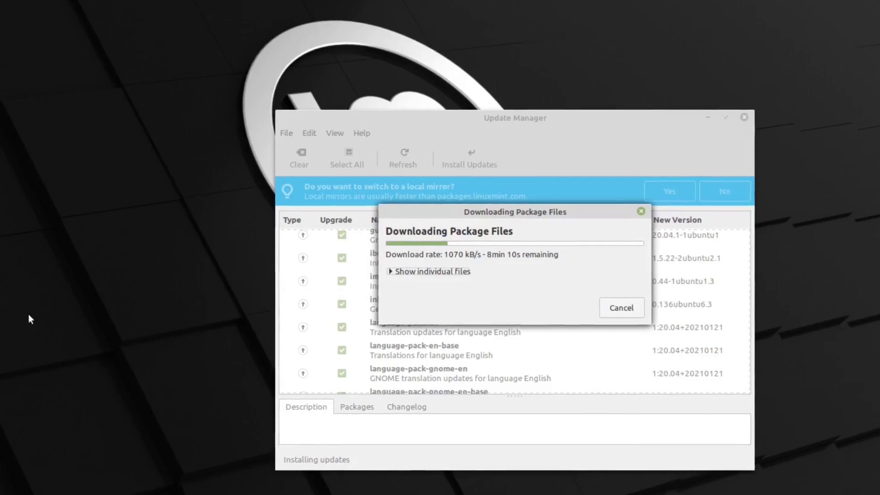
- Open the desktop Backgrounds settings and try the two green Sele wallpapers
{"action": "right_click", "coordinate": [28, 314]}
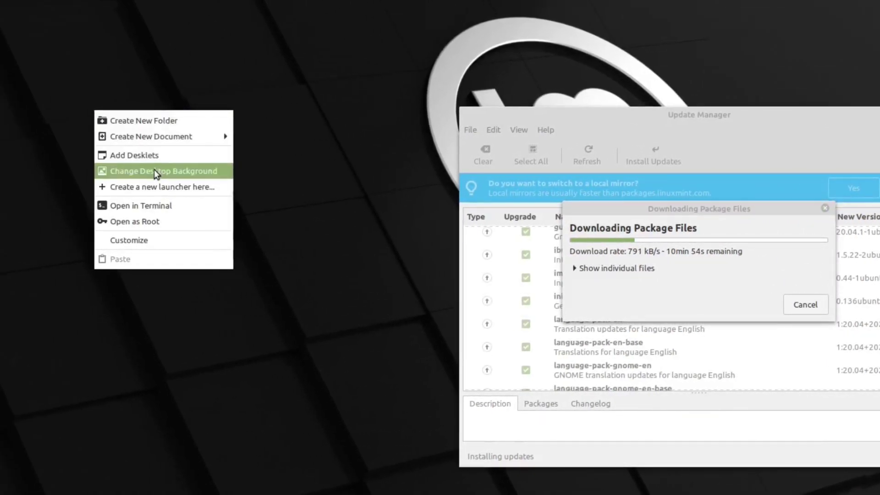
{"action": "left_click", "coordinate": [154, 169]}
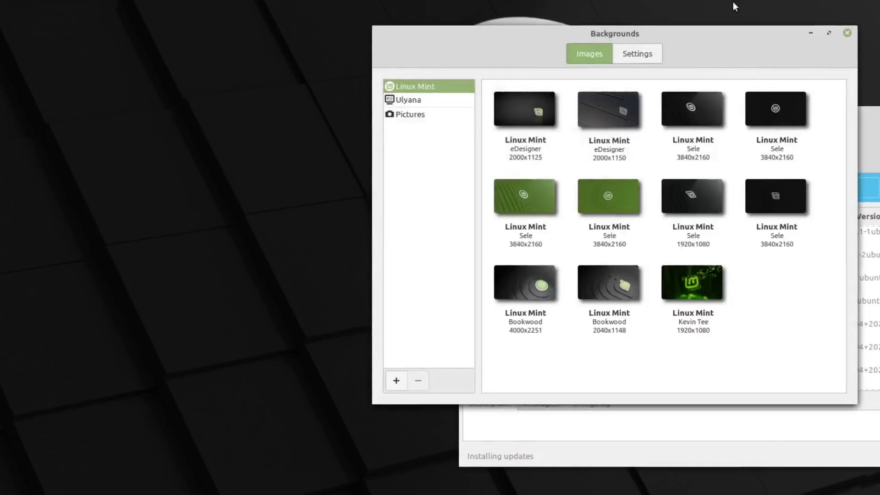
{"action": "left_click", "coordinate": [516, 200]}
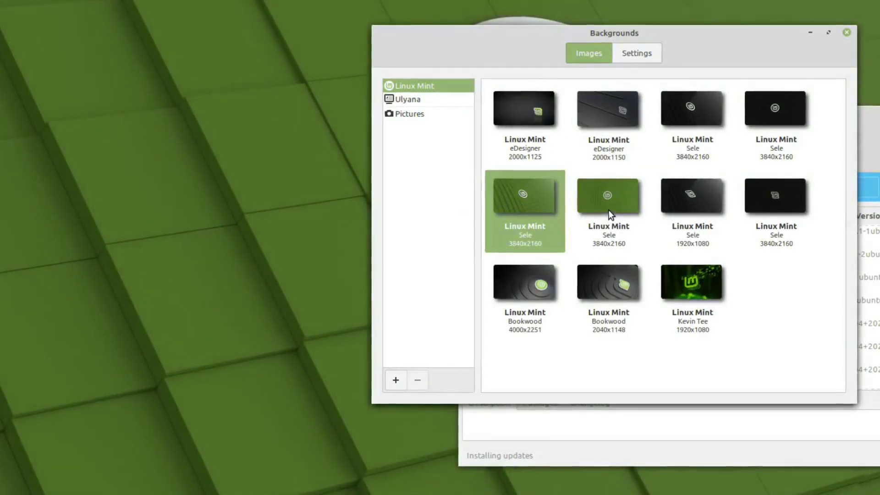
{"action": "left_click", "coordinate": [609, 210]}
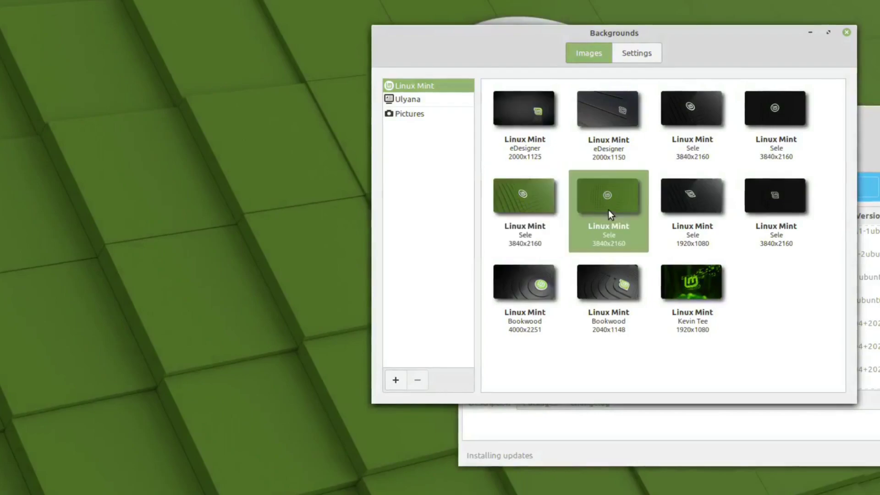
- Try the Kevin Tee wallpaper, then set Ulyana's Whitsundays as the wallpaper
{"action": "left_click", "coordinate": [691, 284]}
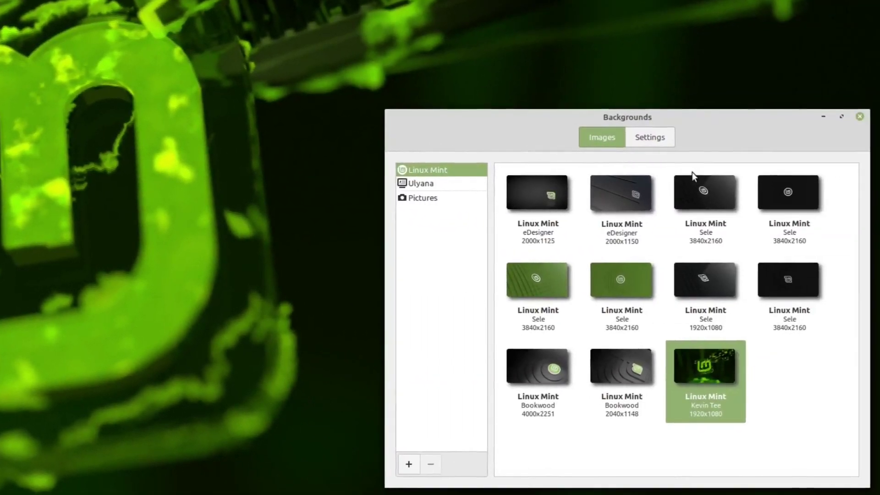
{"action": "left_click", "coordinate": [420, 183]}
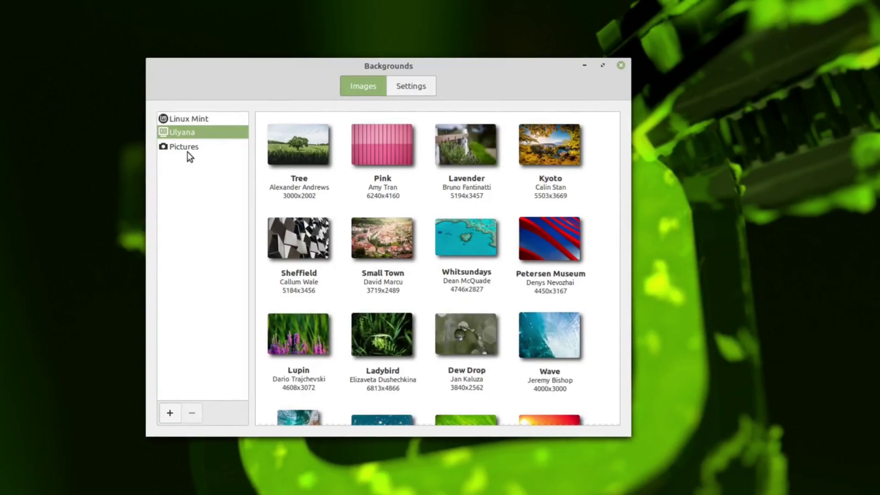
{"action": "left_click", "coordinate": [465, 245]}
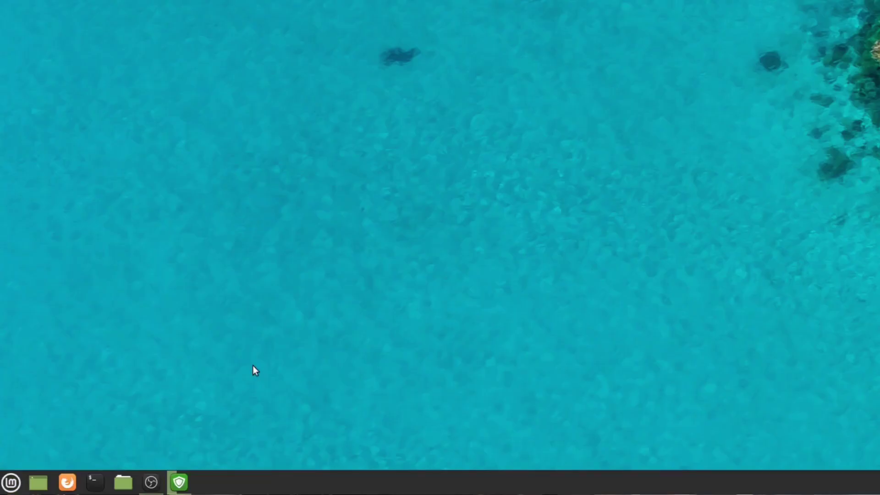
- Launch Themes from the menu and set window borders to Mint-Y-Dark
{"action": "left_click", "coordinate": [11, 482]}
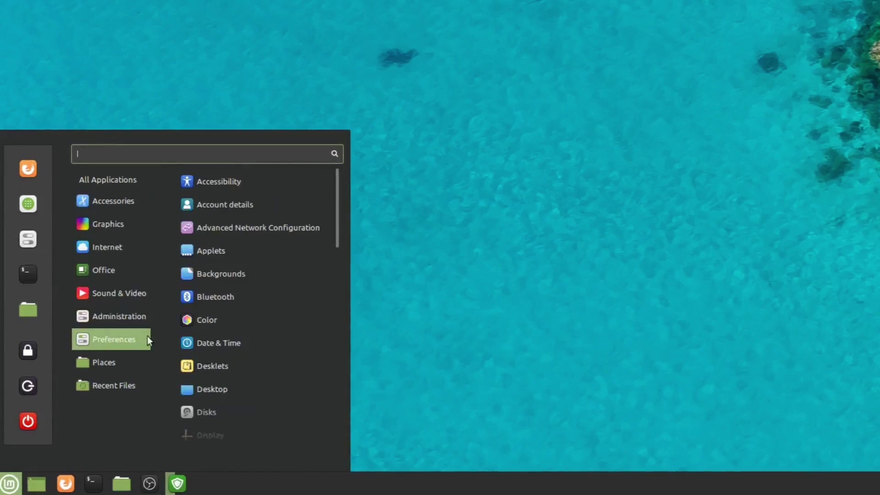
{"action": "mouse_move", "coordinate": [113, 340]}
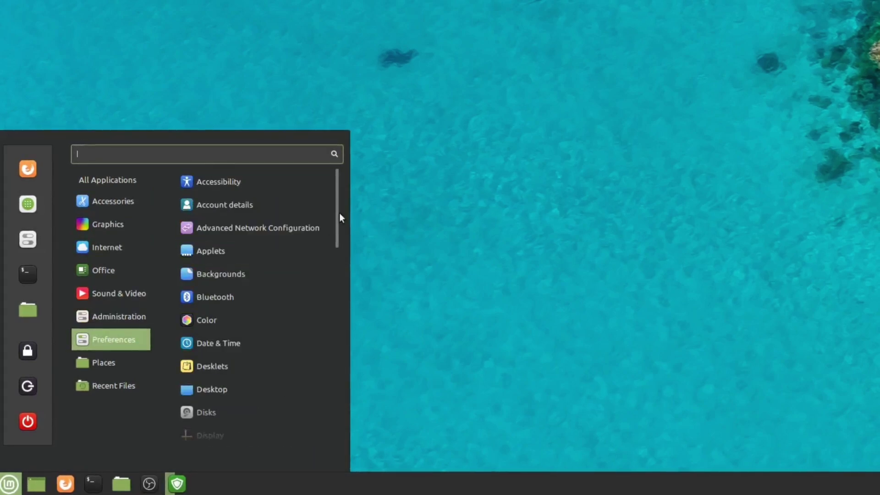
{"action": "left_click_drag", "start_coordinate": [337, 212], "coordinate": [331, 413]}
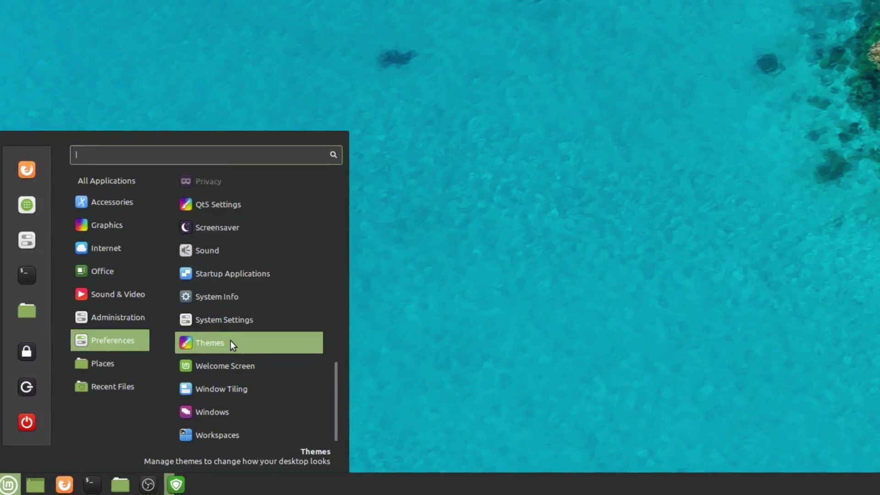
{"action": "mouse_move", "coordinate": [107, 180]}
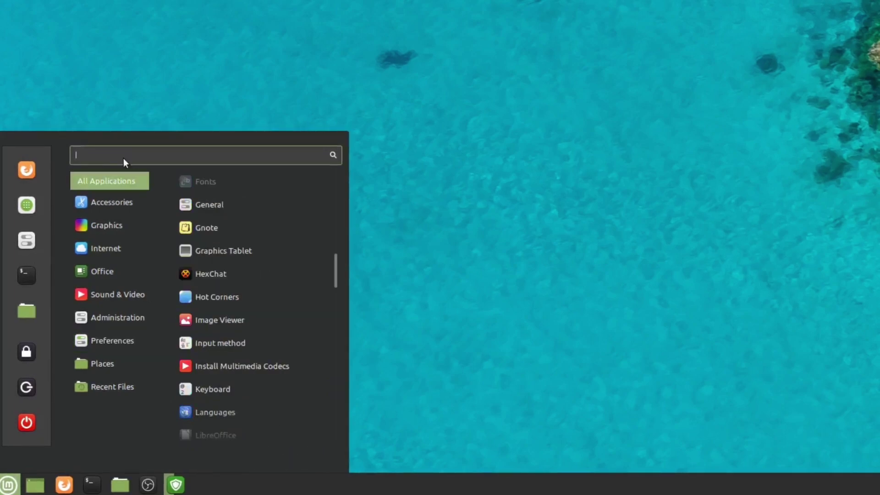
{"action": "type", "text": "theme"}
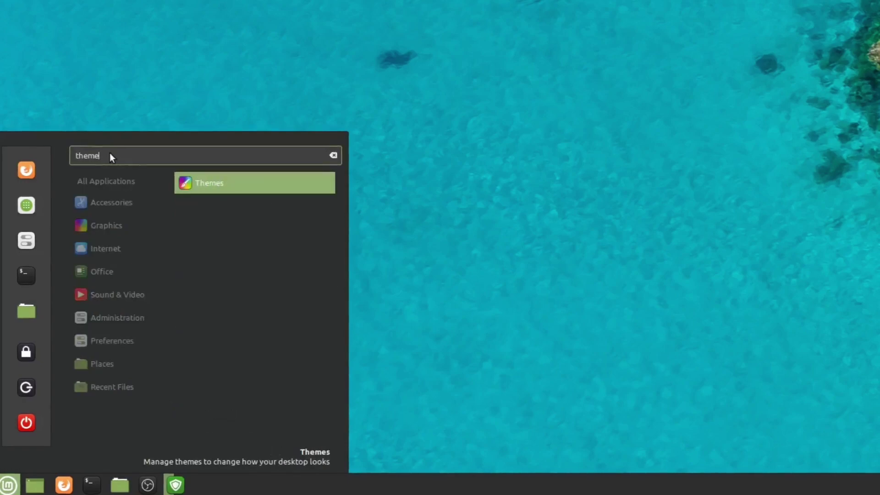
{"action": "left_click", "coordinate": [211, 185]}
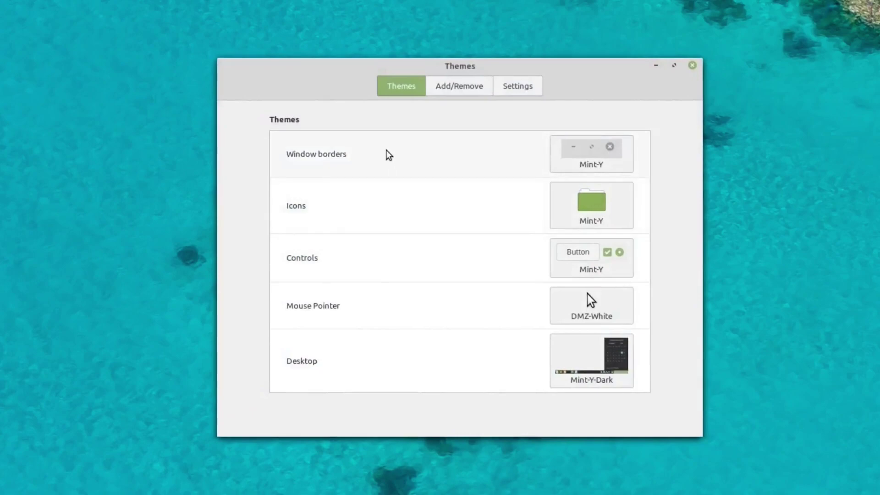
{"action": "left_click", "coordinate": [588, 155]}
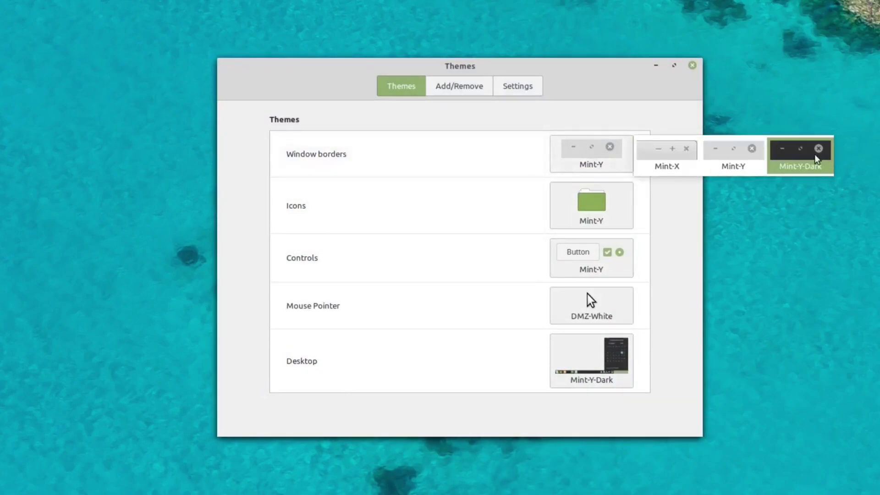
{"action": "left_click", "coordinate": [801, 157]}
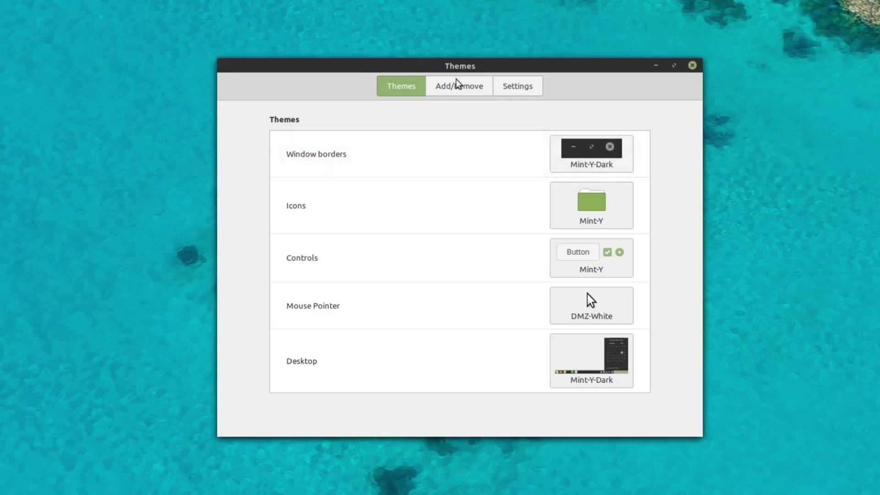
- Try Mint-Y window borders, then settle on Mint-X
{"action": "left_click_drag", "start_coordinate": [458, 66], "coordinate": [399, 35]}
{"action": "left_click", "coordinate": [558, 119]}
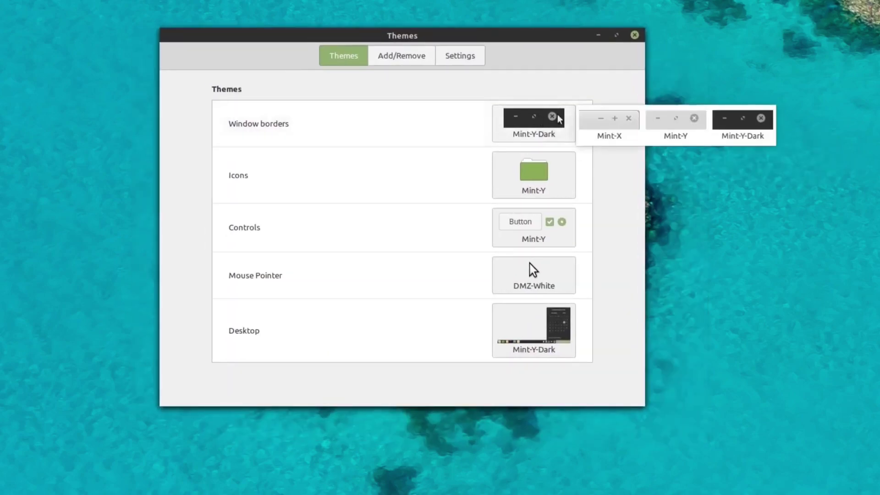
{"action": "left_click", "coordinate": [676, 122]}
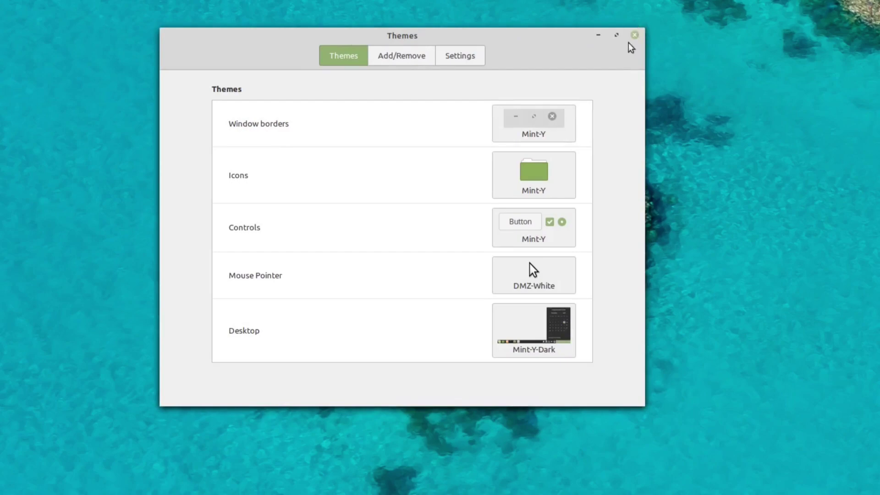
{"action": "left_click", "coordinate": [533, 122]}
{"action": "left_click", "coordinate": [597, 123]}
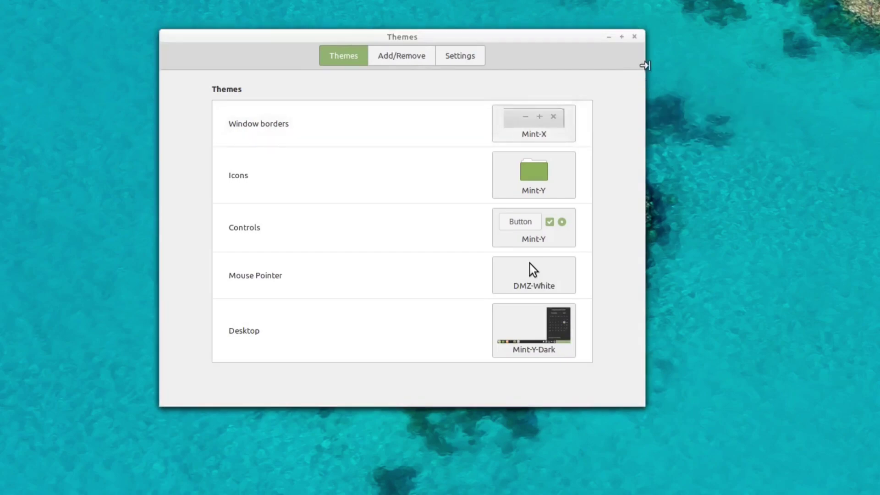
{"action": "left_click", "coordinate": [539, 124]}
{"action": "left_click", "coordinate": [415, 129]}
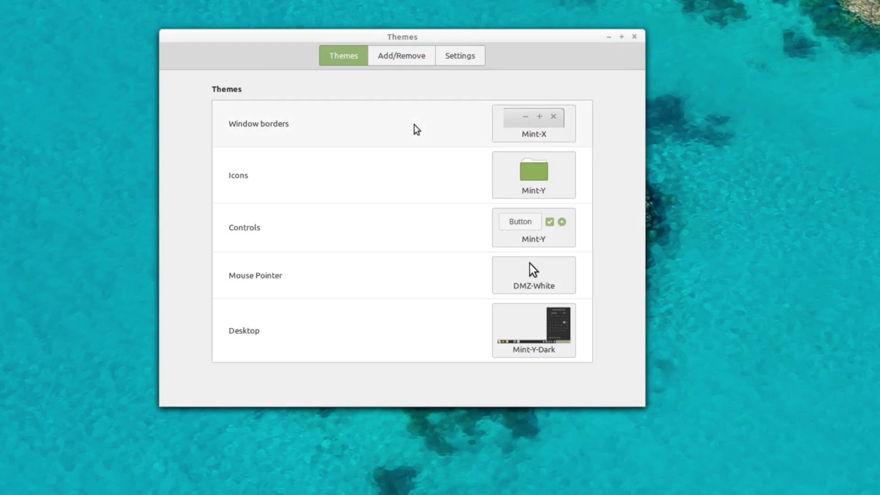
- Refresh the downloadable theme cache and install the Adapta-Nokto theme
{"action": "left_click", "coordinate": [410, 57]}
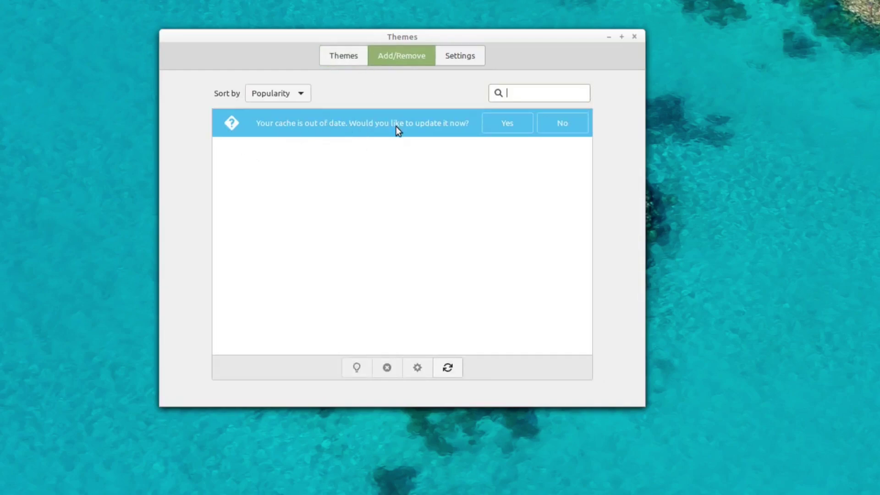
{"action": "left_click", "coordinate": [506, 123]}
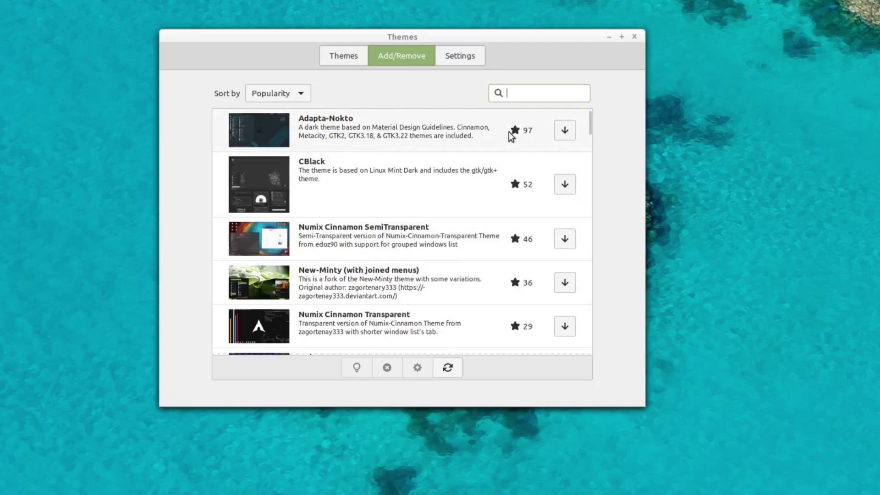
{"action": "left_click", "coordinate": [564, 131]}
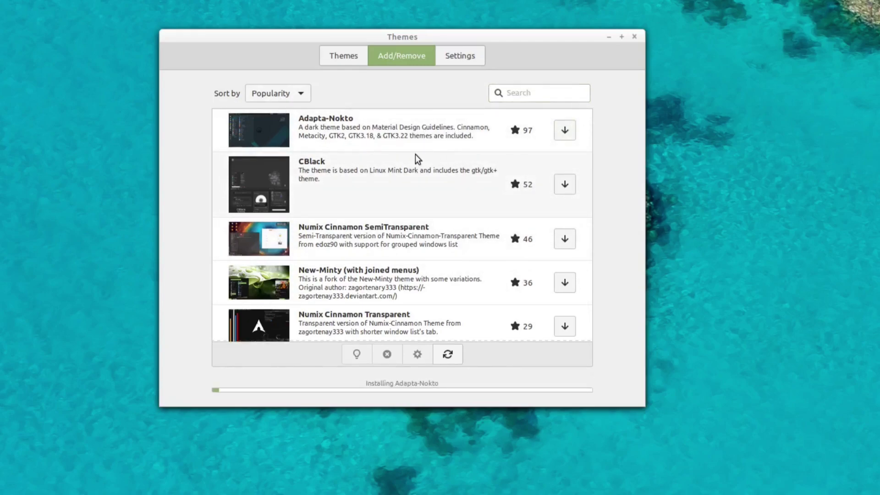
{"action": "scroll", "coordinate": [427, 170], "scroll_direction": "down", "scroll_amount": 2}
{"action": "scroll", "coordinate": [546, 152], "scroll_direction": "down", "scroll_amount": 2}
{"action": "scroll", "coordinate": [551, 167], "scroll_direction": "down", "scroll_amount": 2}
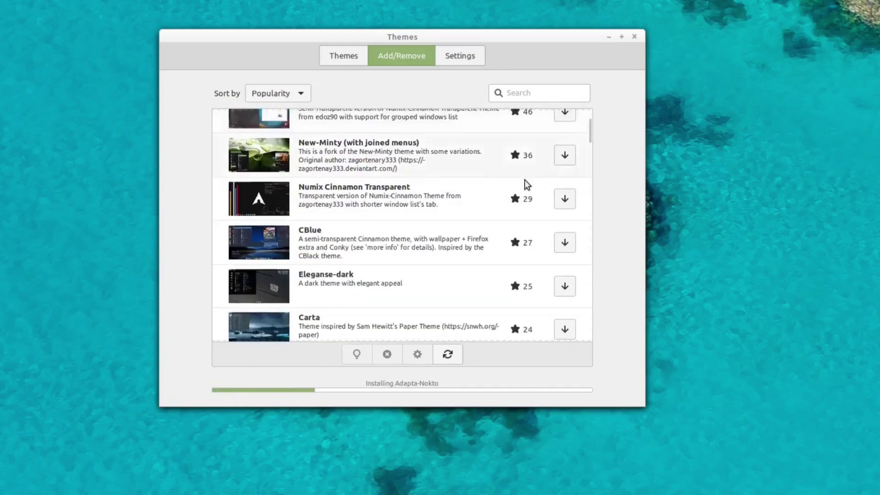
{"action": "scroll", "coordinate": [475, 212], "scroll_direction": "down", "scroll_amount": 1}
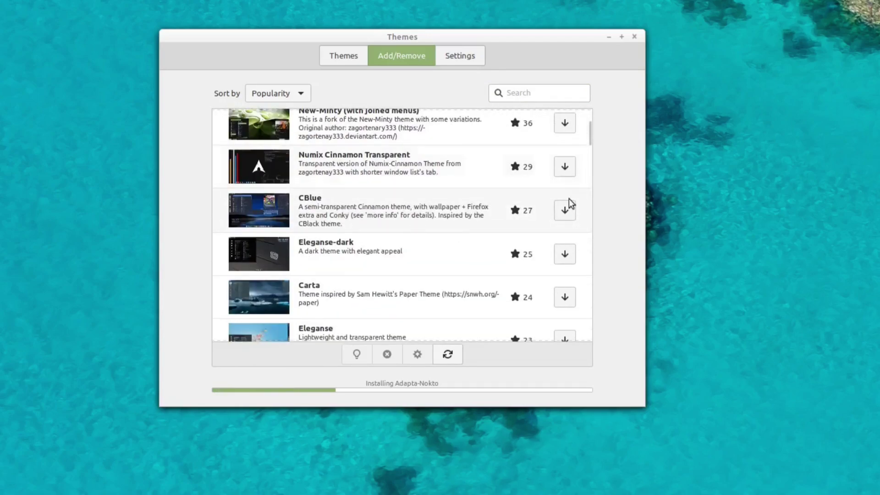
{"action": "scroll", "coordinate": [362, 219], "scroll_direction": "down", "scroll_amount": 2}
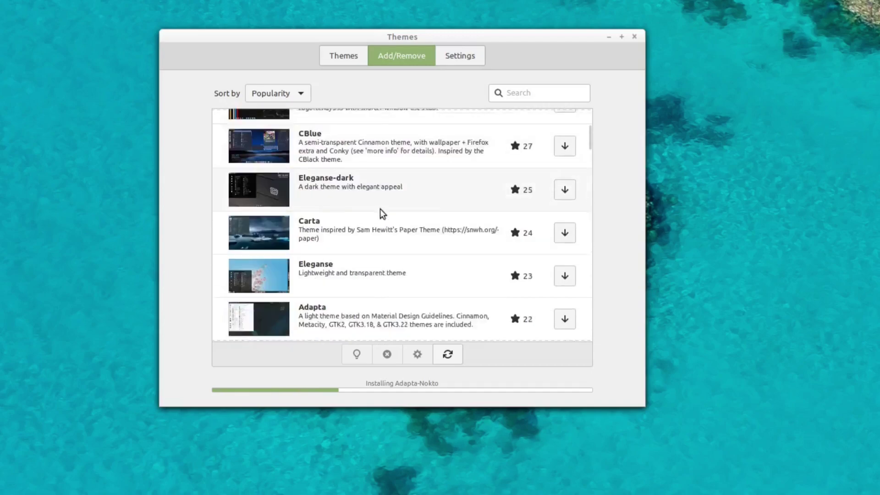
{"action": "scroll", "coordinate": [385, 206], "scroll_direction": "down", "scroll_amount": 1}
{"action": "scroll", "coordinate": [399, 201], "scroll_direction": "down", "scroll_amount": 1}
{"action": "scroll", "coordinate": [413, 197], "scroll_direction": "down", "scroll_amount": 1}
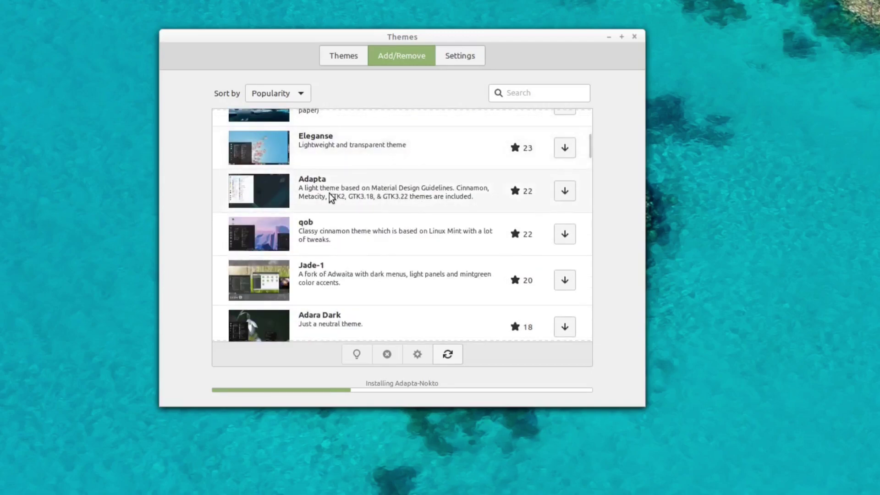
{"action": "scroll", "coordinate": [333, 191], "scroll_direction": "down", "scroll_amount": 1}
{"action": "scroll", "coordinate": [358, 192], "scroll_direction": "down", "scroll_amount": 1}
{"action": "scroll", "coordinate": [374, 191], "scroll_direction": "down", "scroll_amount": 1}
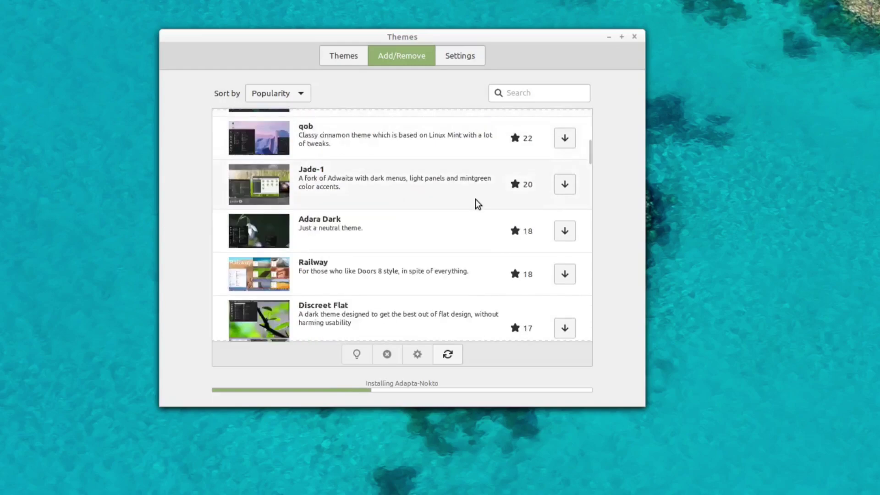
{"action": "scroll", "coordinate": [453, 203], "scroll_direction": "down", "scroll_amount": 1}
{"action": "scroll", "coordinate": [435, 210], "scroll_direction": "down", "scroll_amount": 1}
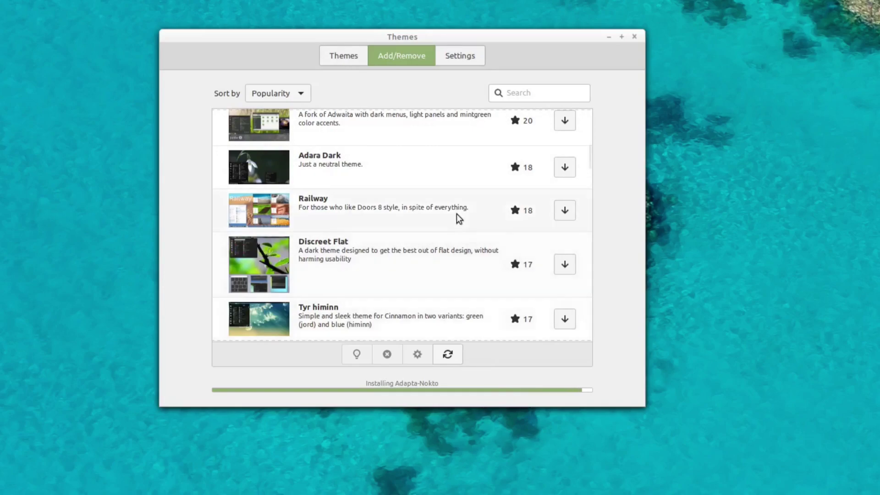
{"action": "scroll", "coordinate": [457, 214], "scroll_direction": "down", "scroll_amount": 5}
{"action": "scroll", "coordinate": [457, 214], "scroll_direction": "down", "scroll_amount": 5}
{"action": "scroll", "coordinate": [457, 214], "scroll_direction": "down", "scroll_amount": 3}
{"action": "scroll", "coordinate": [457, 214], "scroll_direction": "down", "scroll_amount": 4}
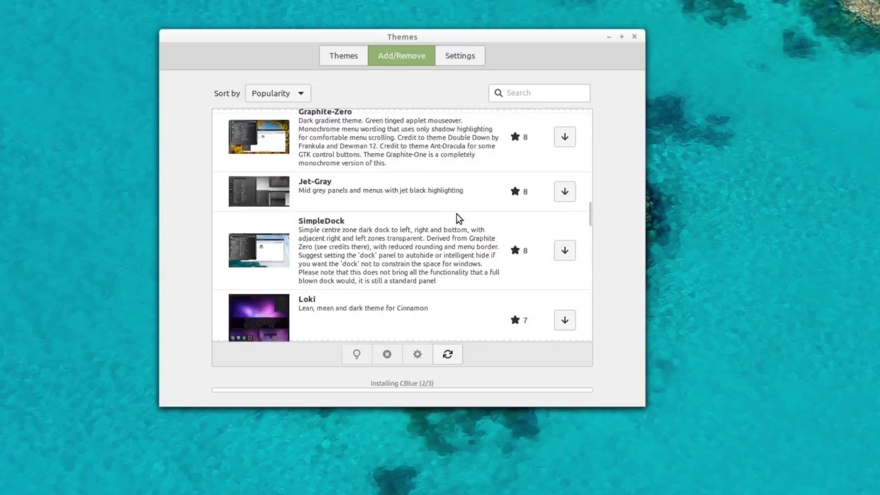
- Set icons to Mint-X-Blue and window borders to Adapta-Nokto
{"action": "left_click", "coordinate": [535, 182]}
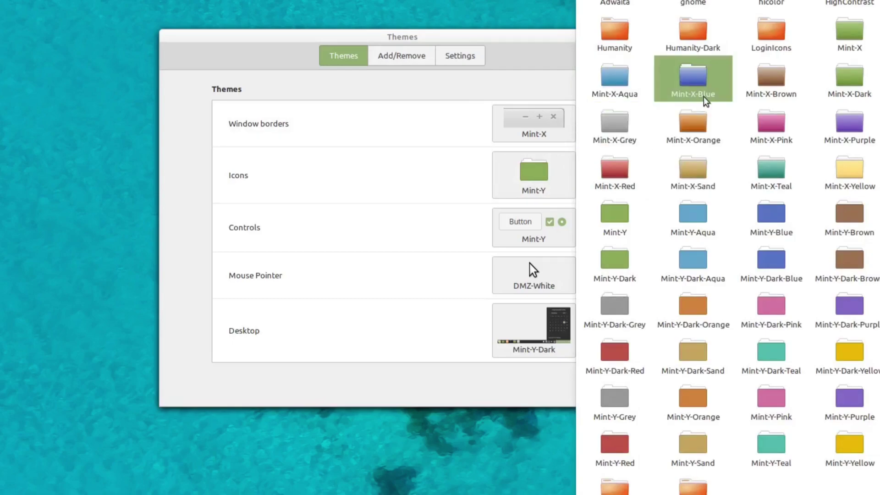
{"action": "left_click", "coordinate": [693, 81]}
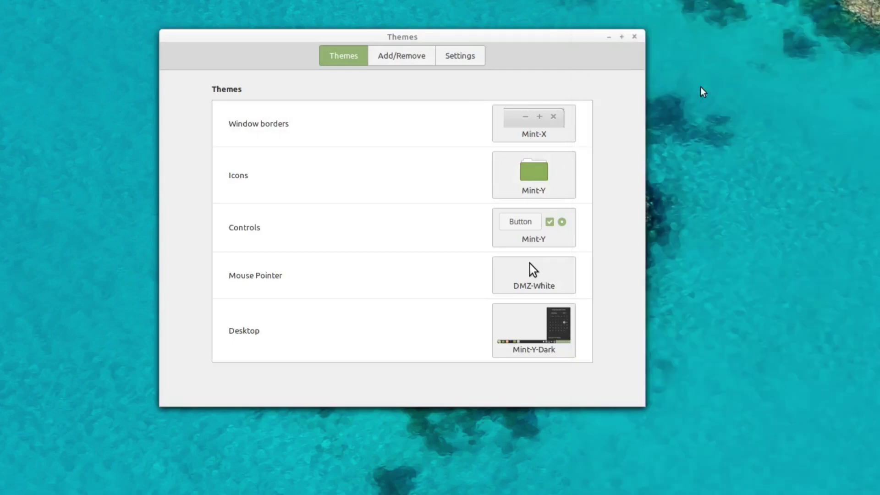
{"action": "left_click", "coordinate": [536, 137]}
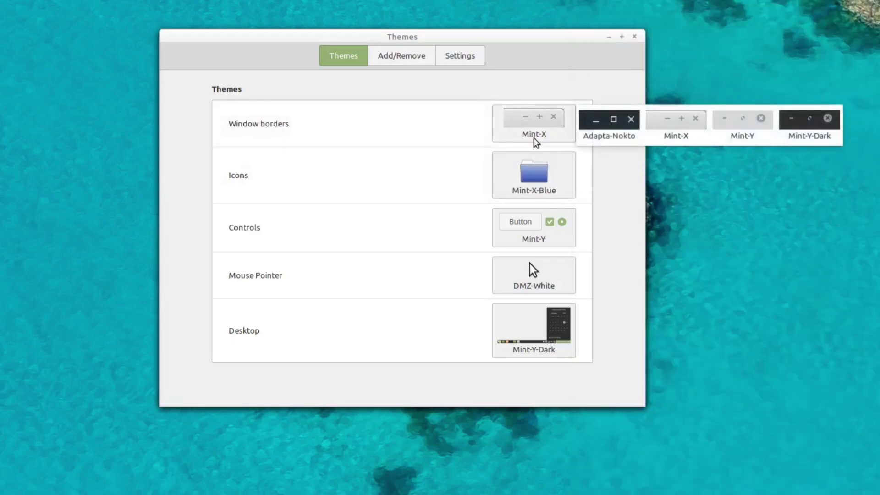
{"action": "left_click", "coordinate": [617, 136]}
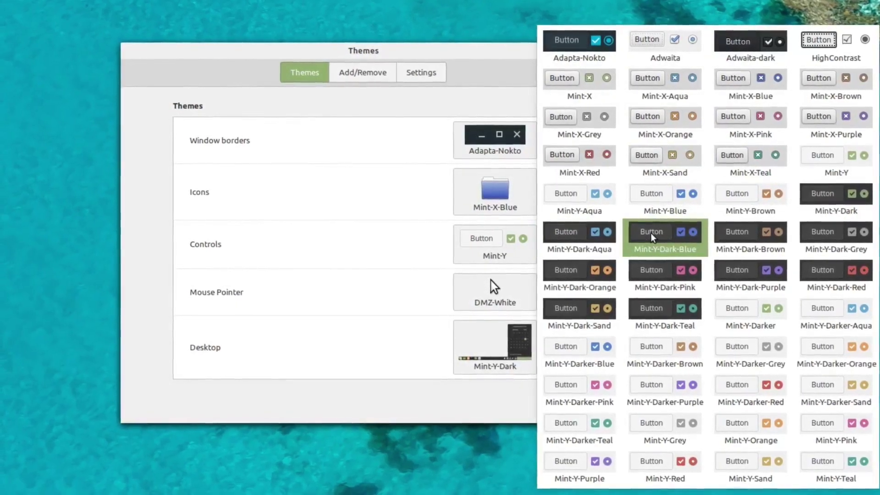
{"action": "left_click", "coordinate": [836, 160]}
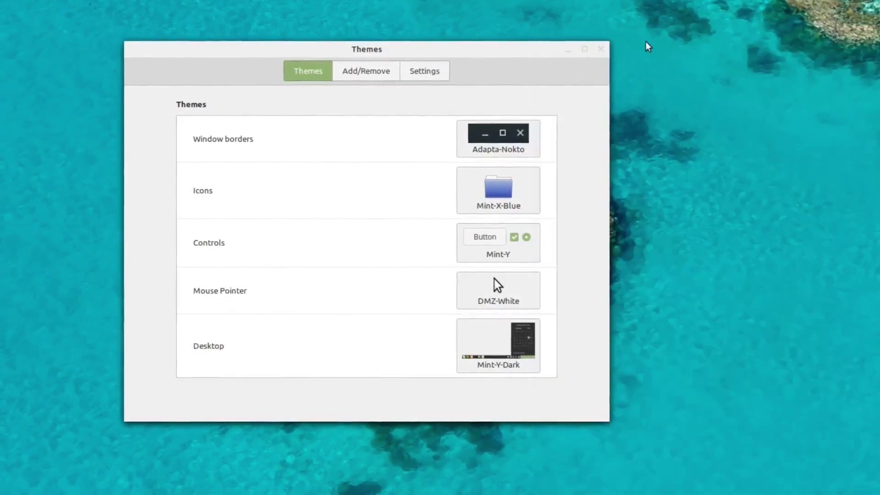
- Set controls to Adwaita, keep the DMZ-White pointer, and apply the CBlue desktop theme
{"action": "left_click", "coordinate": [536, 252]}
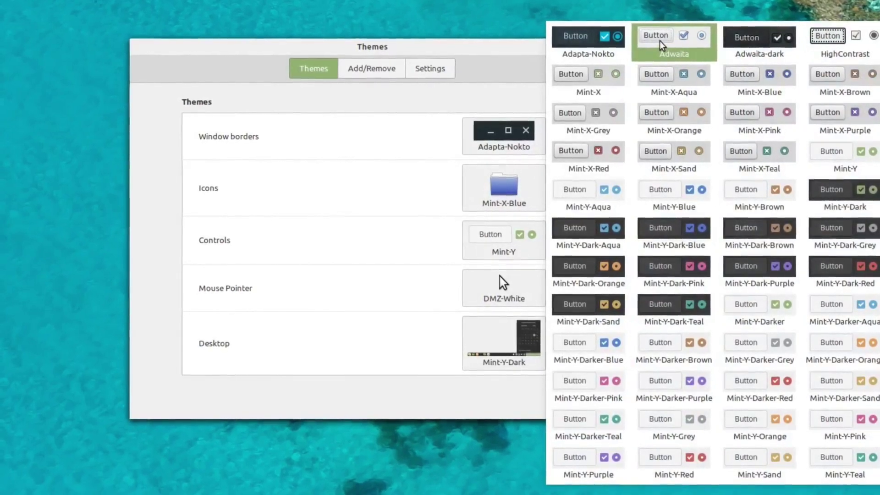
{"action": "left_click", "coordinate": [660, 44]}
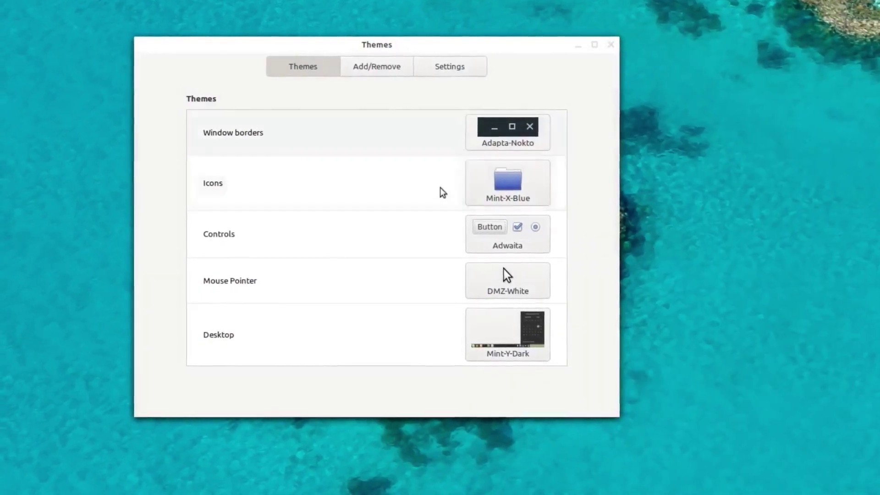
{"action": "left_click", "coordinate": [513, 285]}
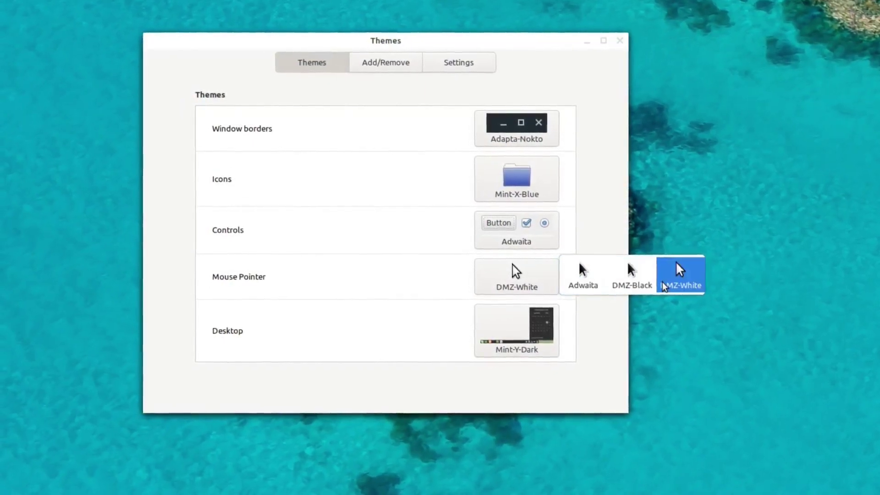
{"action": "left_click", "coordinate": [678, 275]}
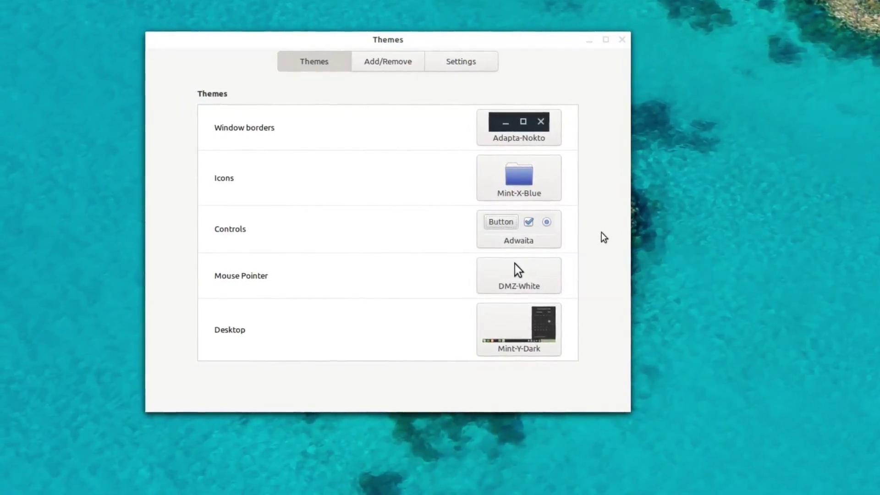
{"action": "left_click", "coordinate": [530, 331]}
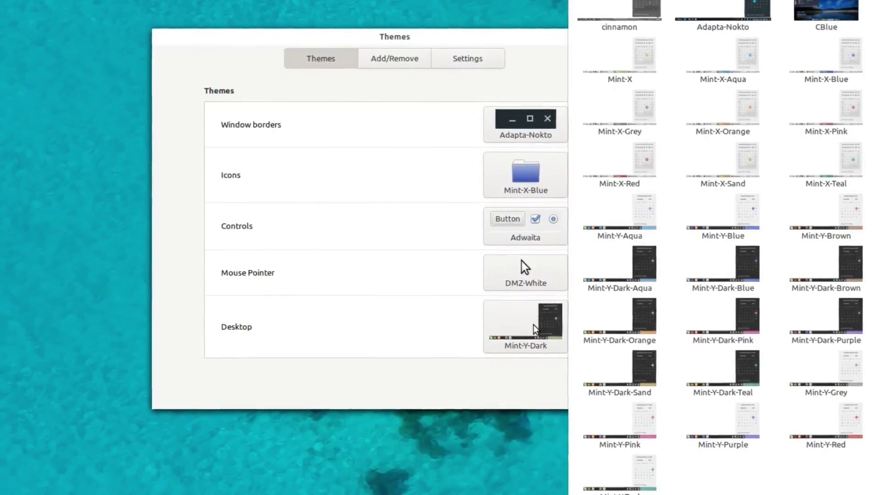
{"action": "left_click", "coordinate": [826, 13]}
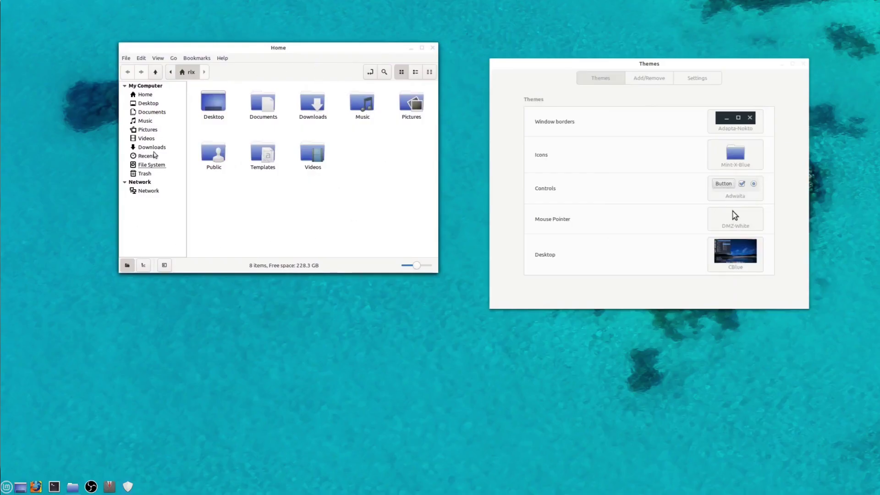
- Move the Home folder window to the lower left and briefly toggle the Mint menu
{"action": "left_click_drag", "start_coordinate": [281, 54], "coordinate": [180, 242]}
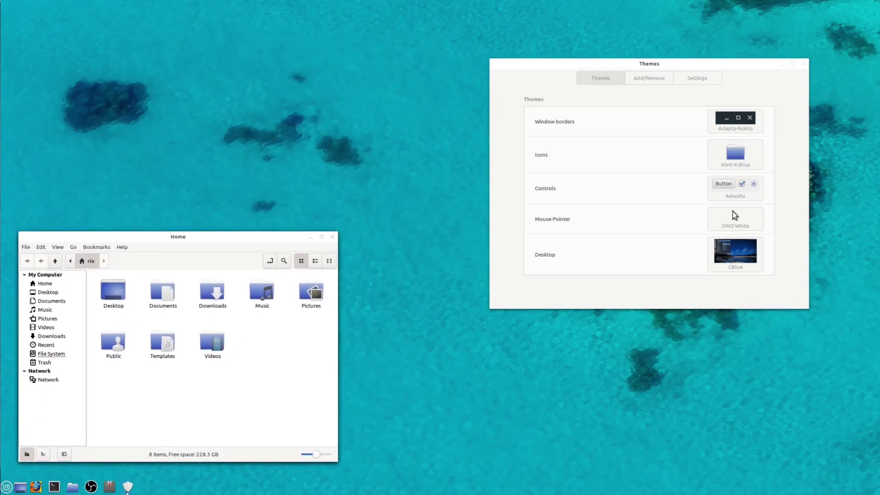
{"action": "key", "text": "super"}
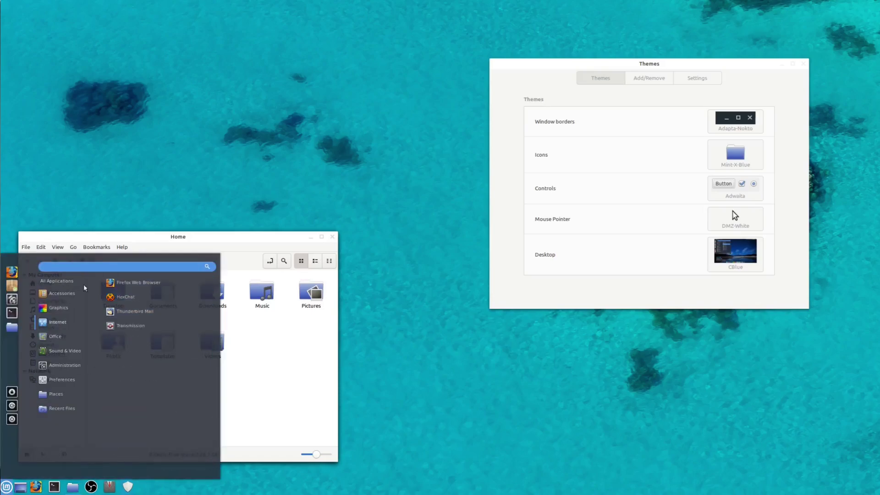
{"action": "key", "text": "super"}
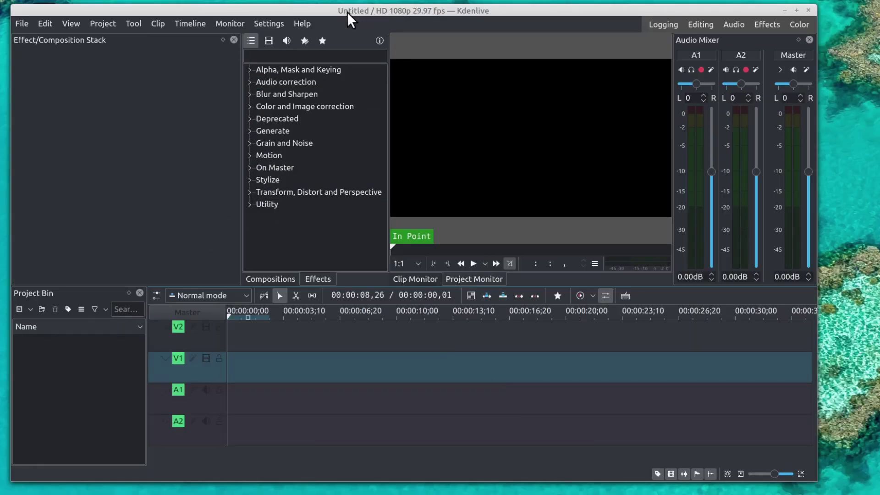
- Switch Kdenlive's colour theme to Default, then to a Krita theme, and reposition the Home window
{"action": "left_click", "coordinate": [268, 23]}
{"action": "mouse_move", "coordinate": [297, 74]}
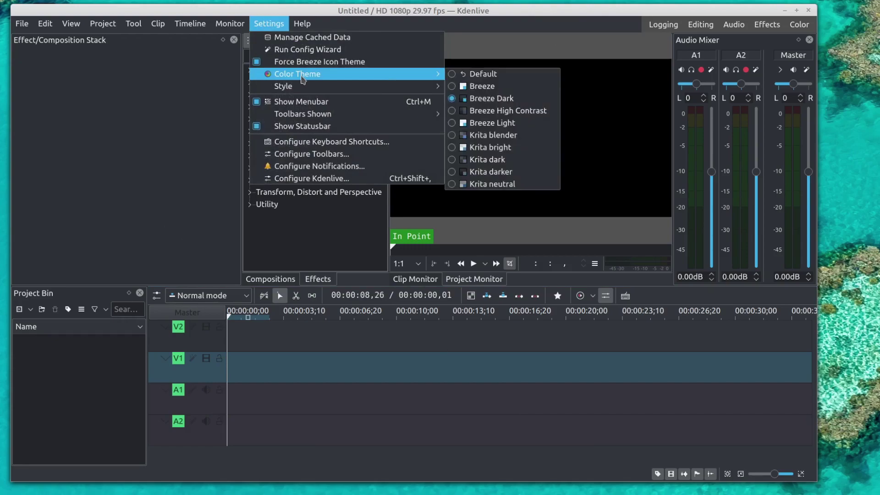
{"action": "left_click", "coordinate": [485, 74]}
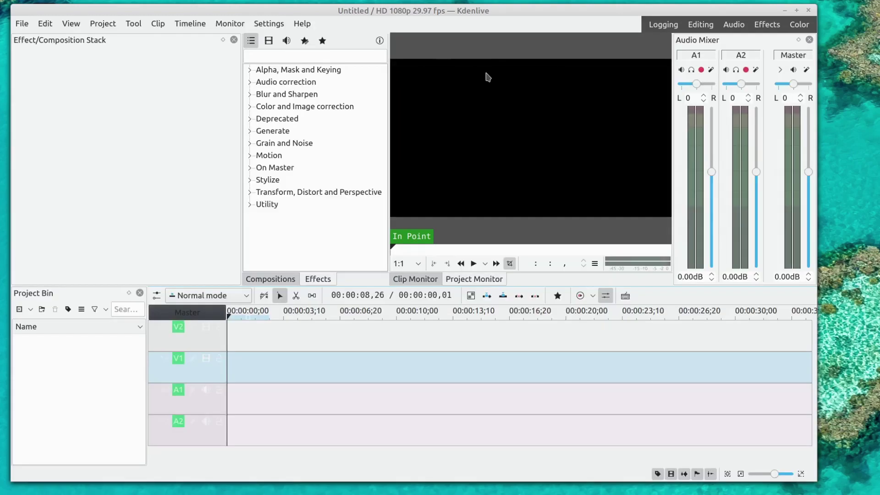
{"action": "left_click", "coordinate": [281, 25]}
{"action": "mouse_move", "coordinate": [297, 74]}
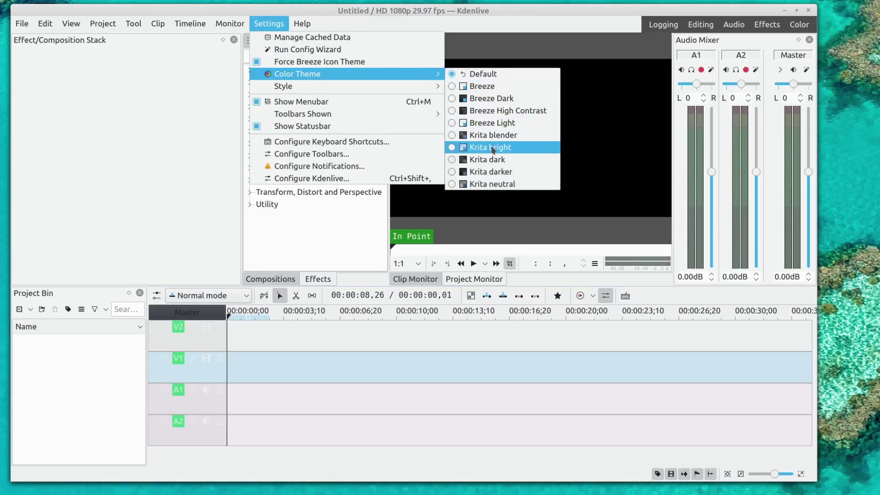
{"action": "left_click", "coordinate": [493, 160]}
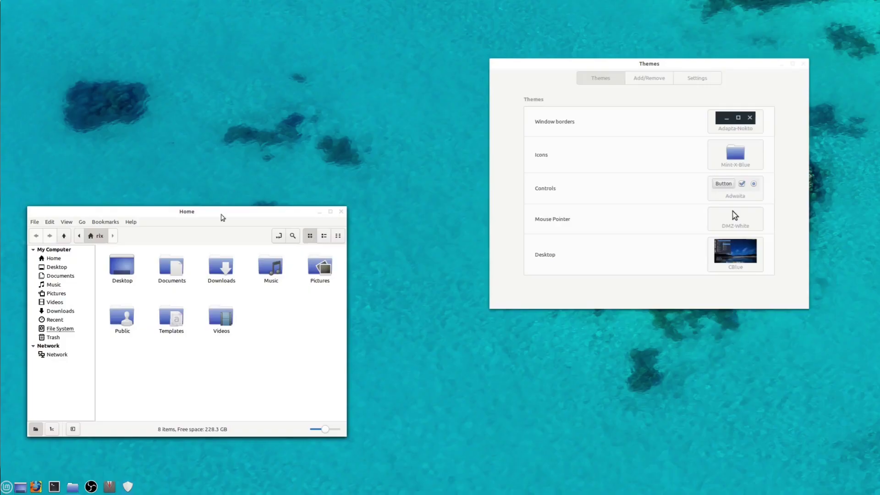
{"action": "left_click_drag", "start_coordinate": [206, 217], "coordinate": [205, 217]}
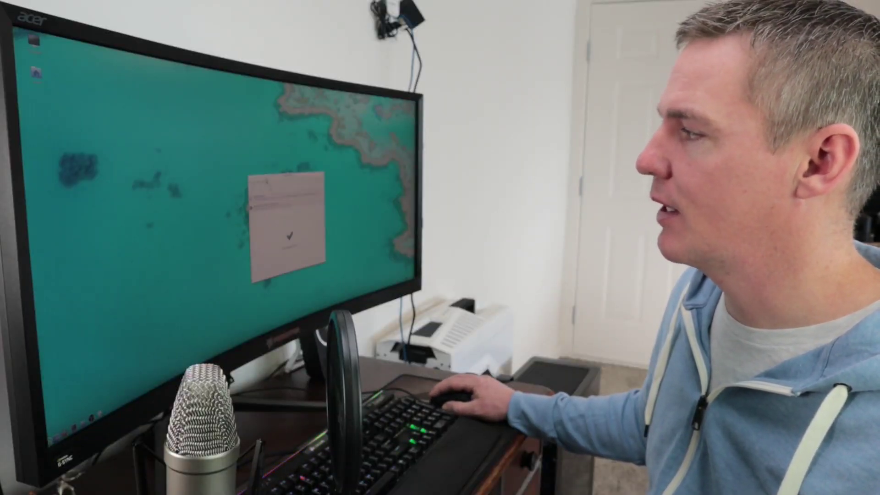
- Move aside and dismiss the completed dialog, then restart Linux Mint from the Menu
{"action": "left_click_drag", "start_coordinate": [285, 180], "coordinate": [140, 98]}
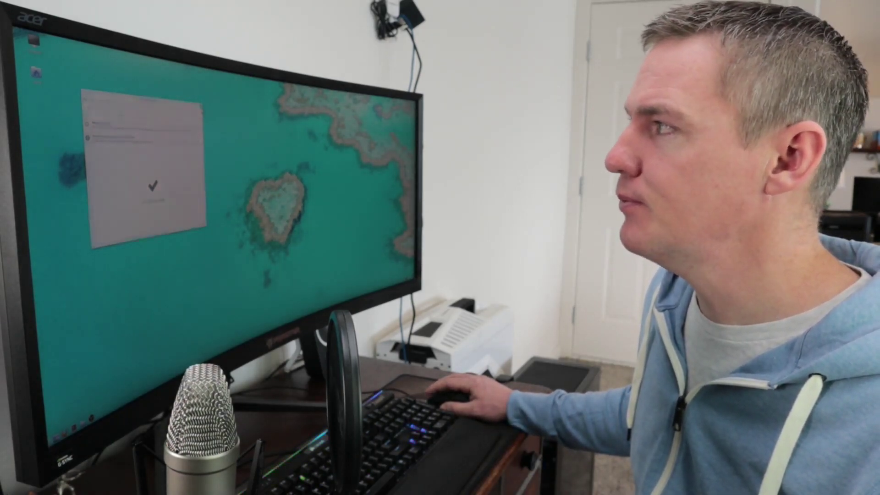
{"action": "key", "text": "Return"}
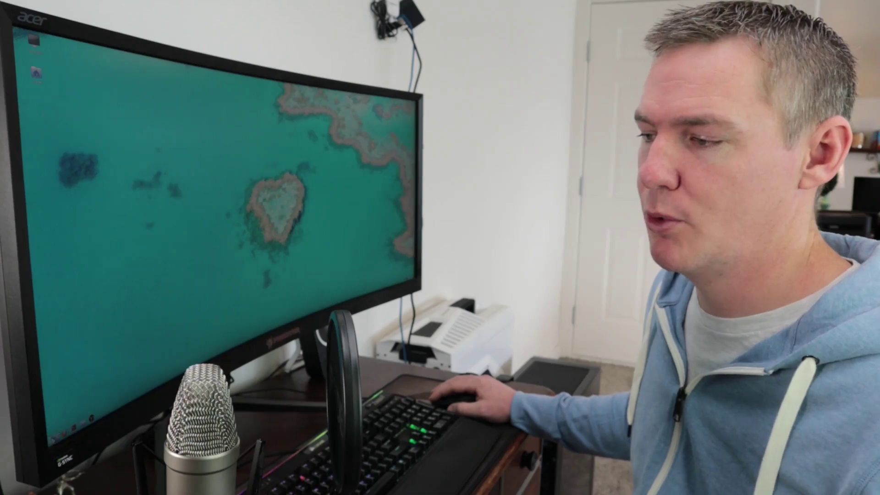
{"action": "key", "text": "super"}
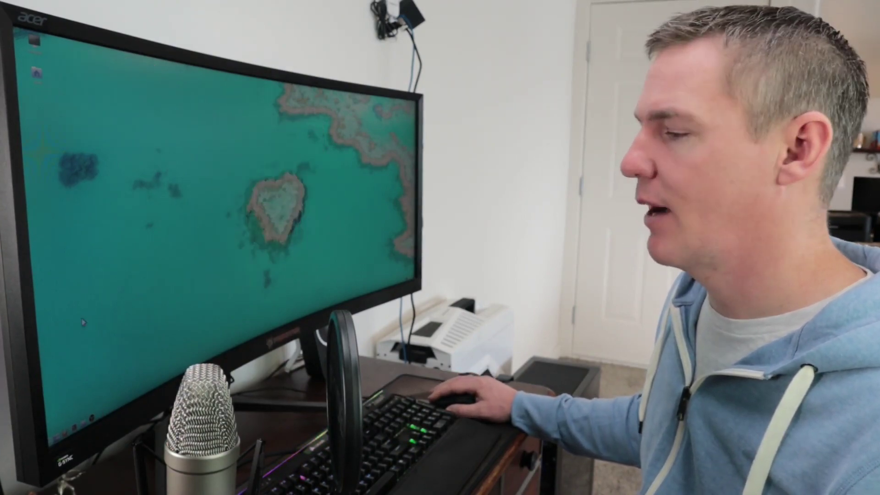
{"action": "key", "text": "super"}
{"action": "key", "text": "Return"}
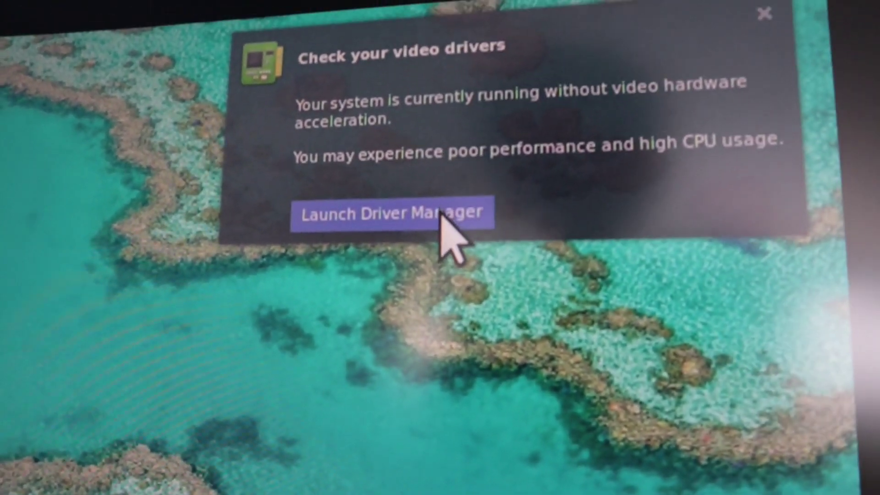
- Launch Driver Manager from the video-driver notice and authorise it with the password
{"action": "left_click", "coordinate": [439, 213]}
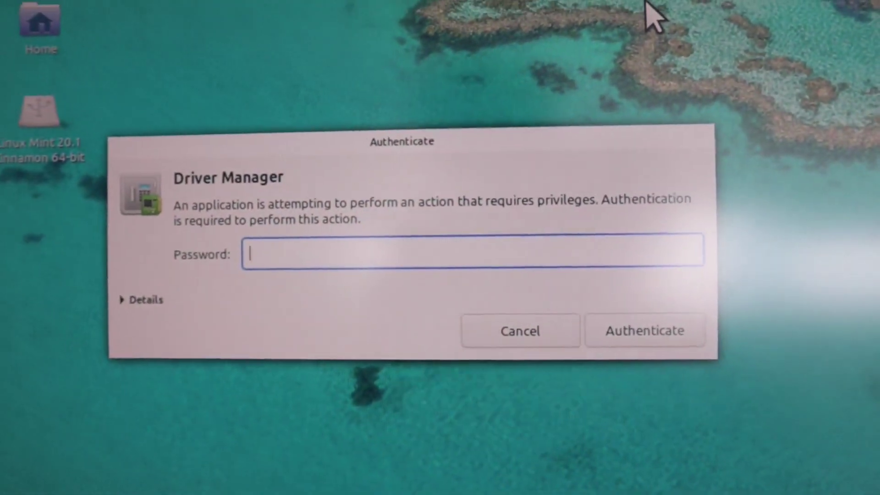
{"action": "type", "text": "••••"}
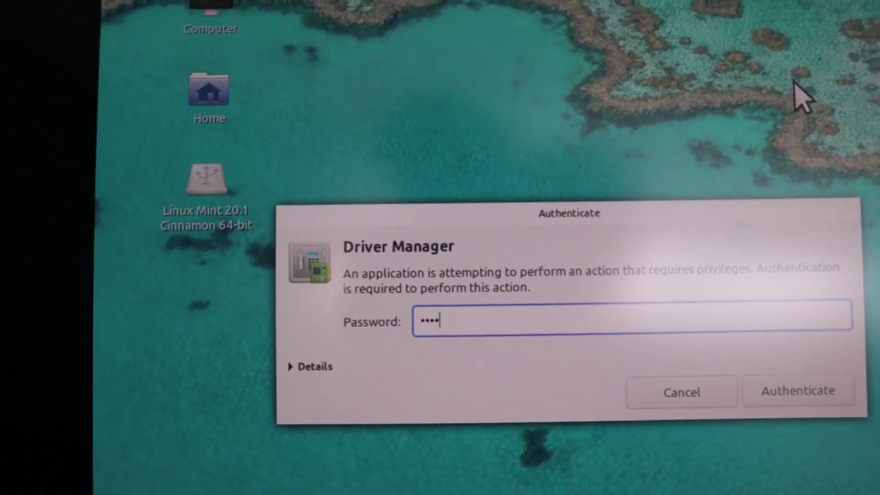
{"action": "type", "text": "••••••"}
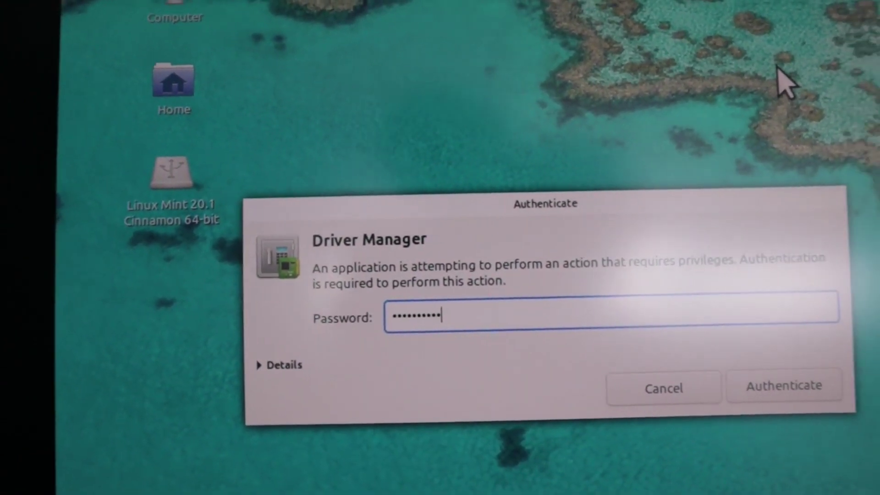
{"action": "key", "text": "Return"}
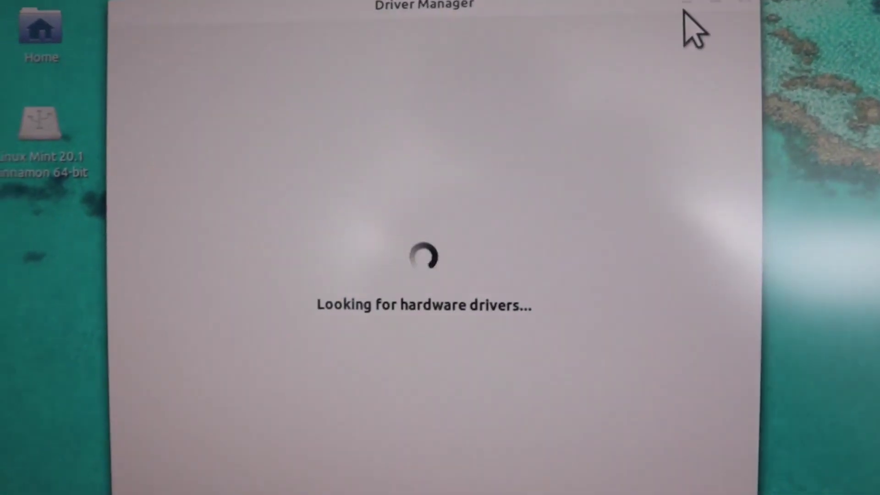